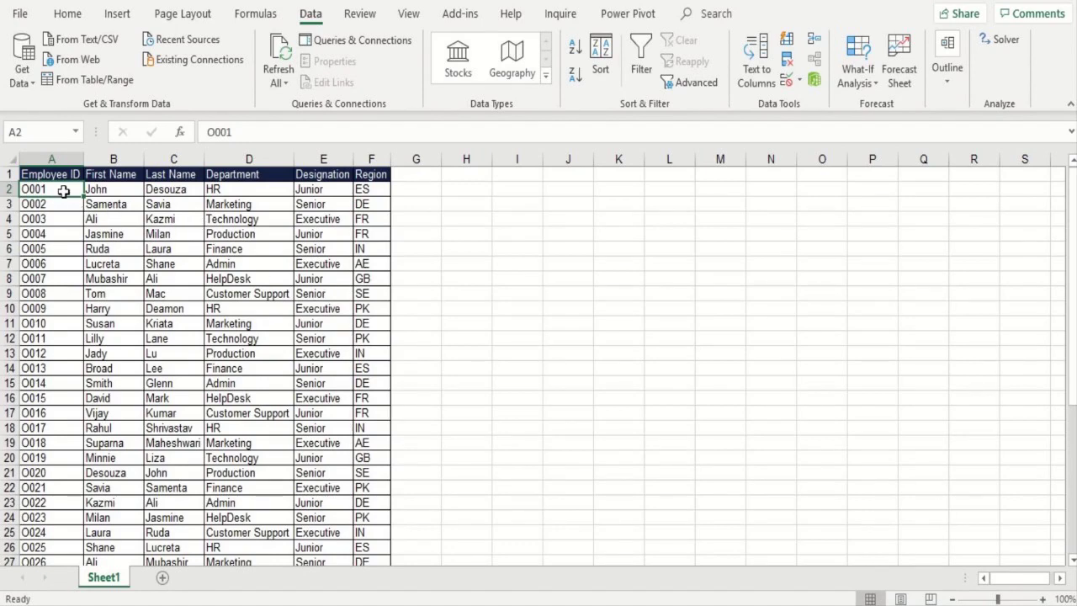
Examine the employee table's column headers, from Employee ID through First Name, Last Name and Department to Designation
left_click_drag(52, 172, 127, 269)
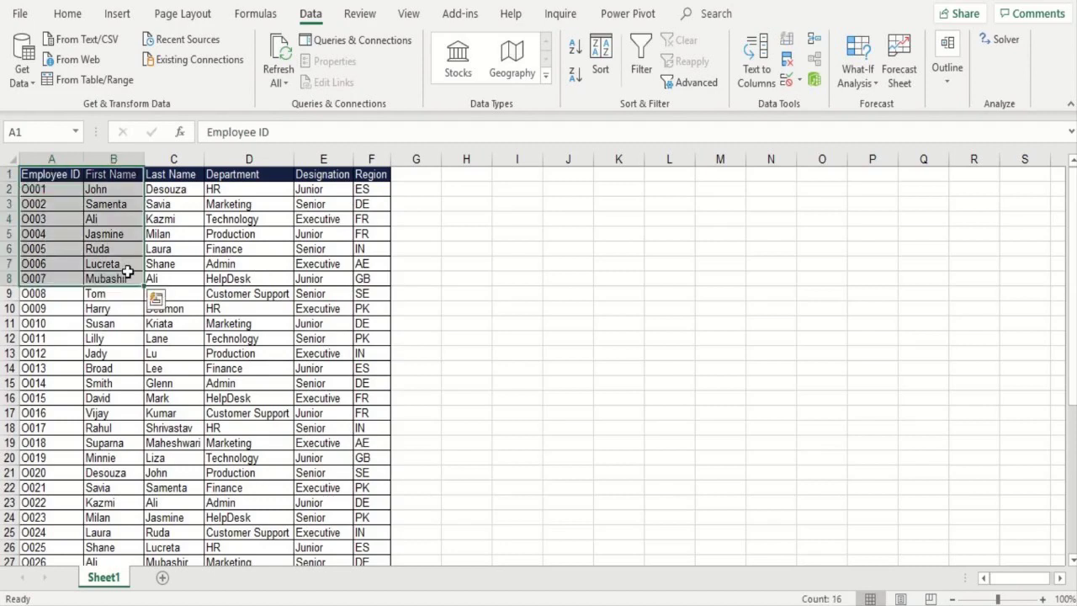
key("Right")
key("Right")
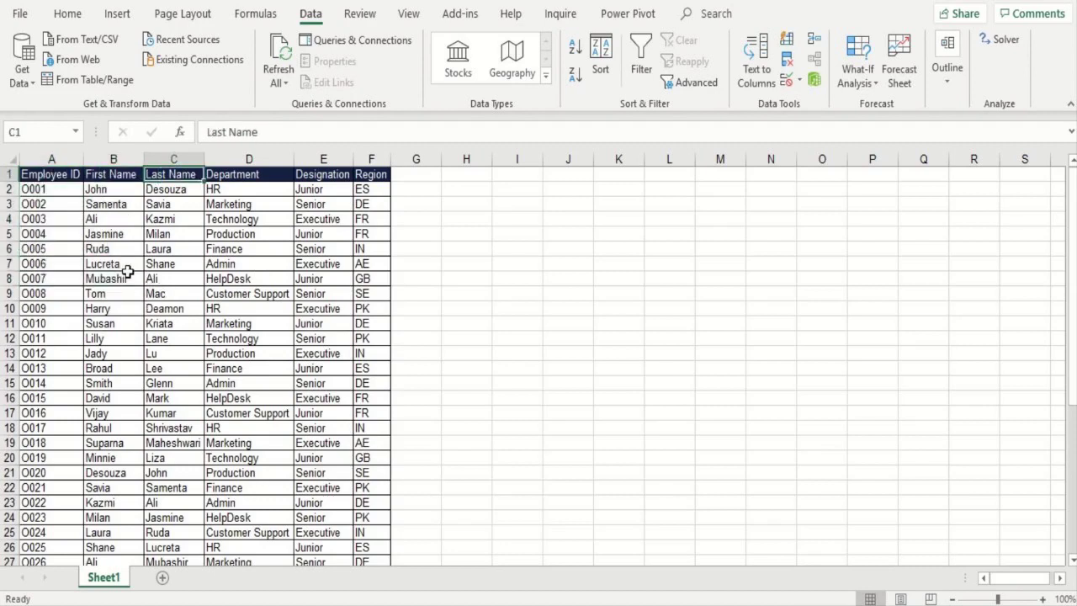
key("Right")
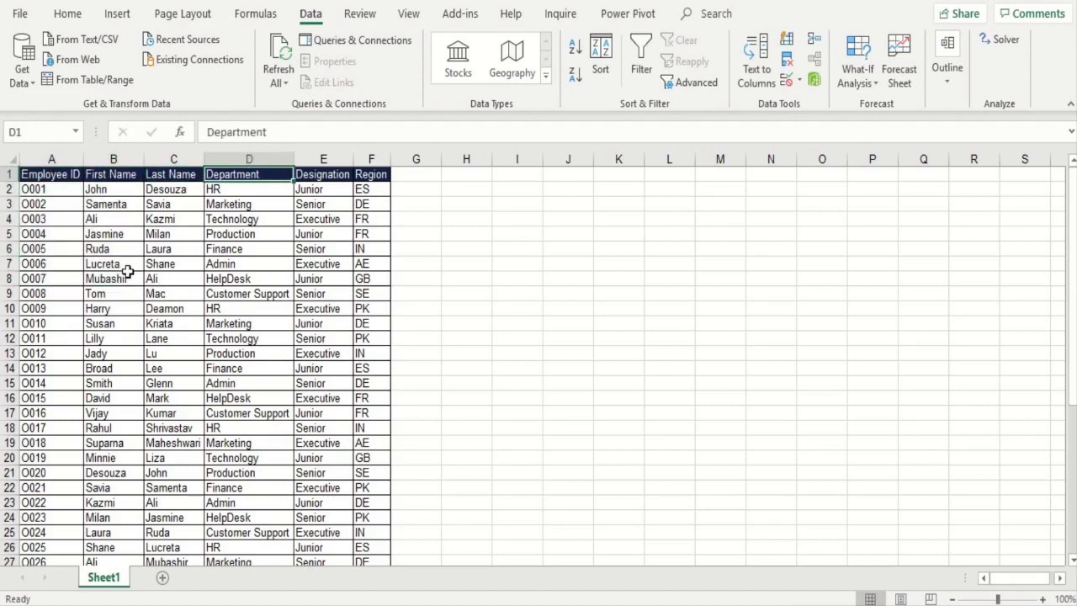
key("Right")
key("Right")
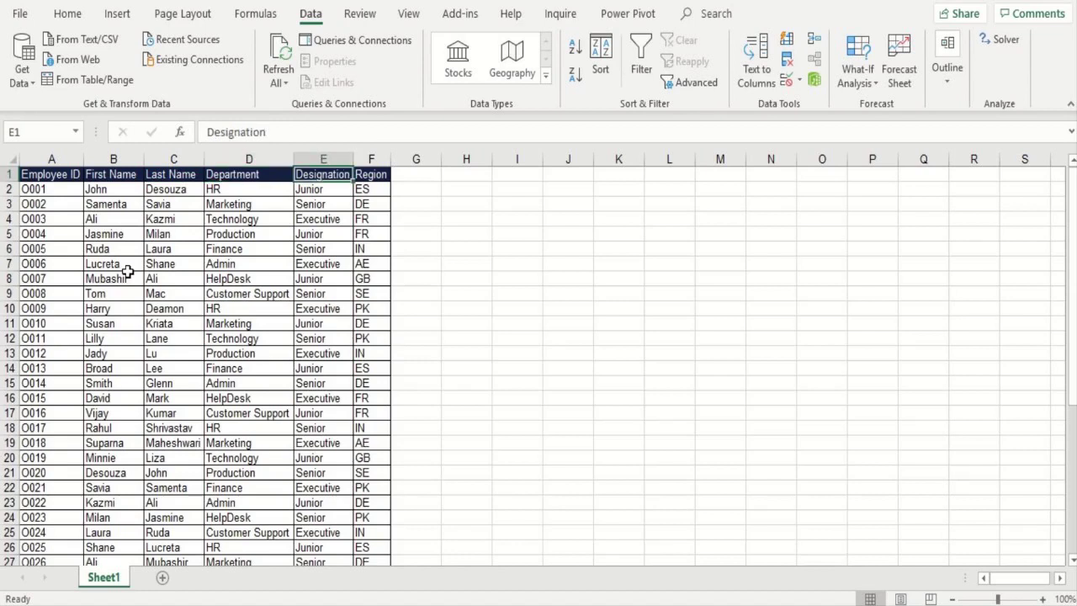
key("Left")
key("Home")
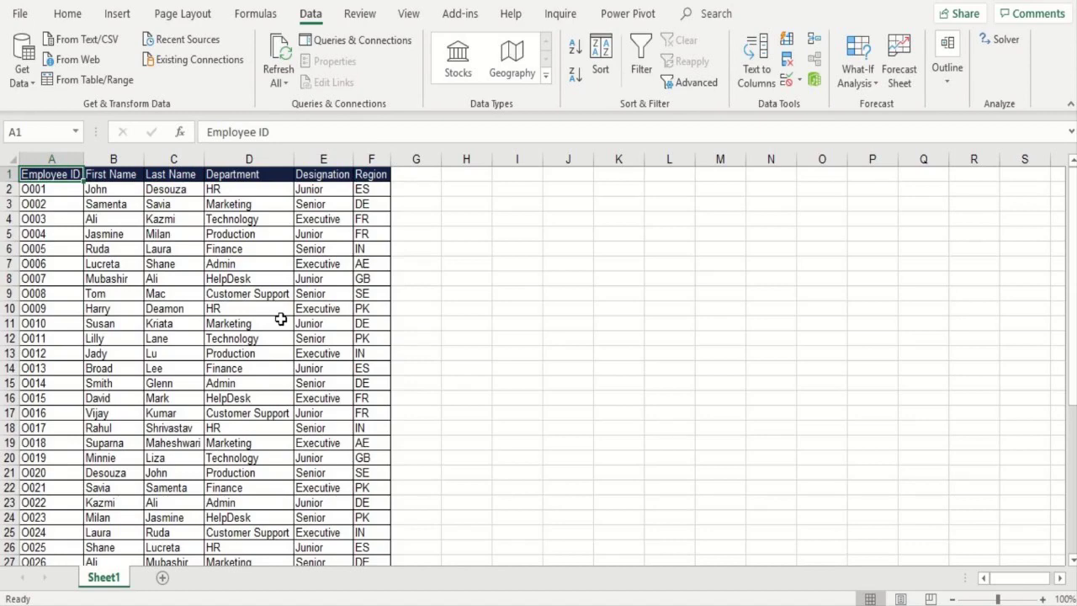
left_click(69, 14)
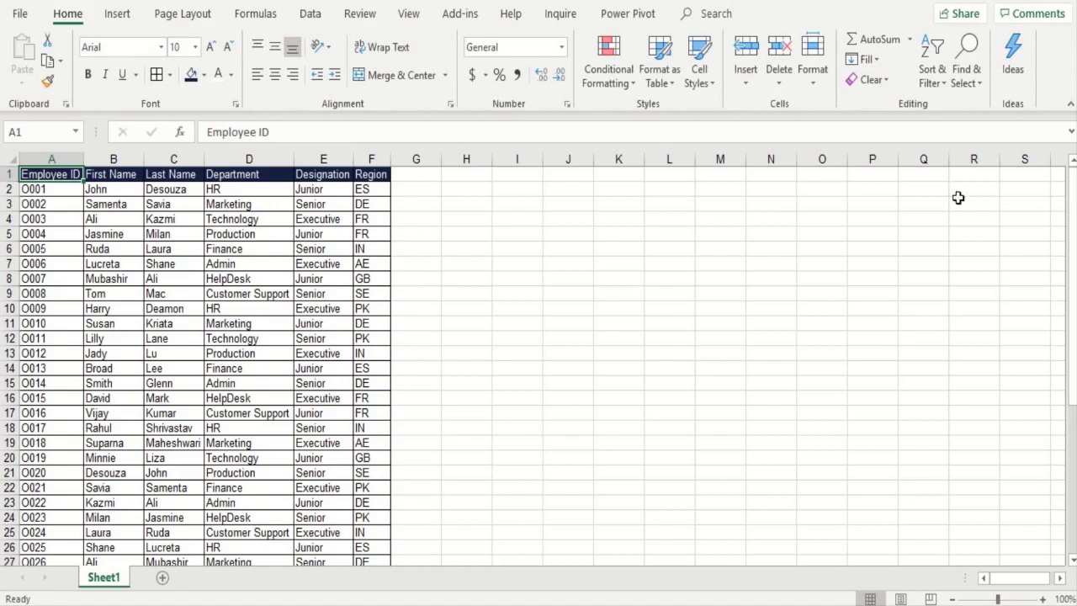
left_click(941, 84)
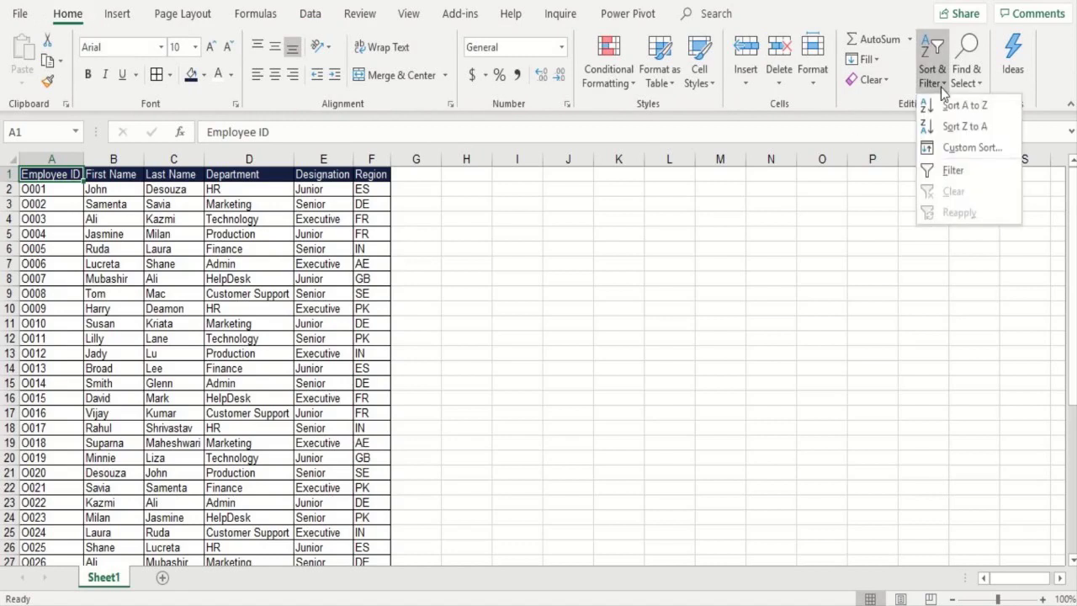
left_click(172, 235)
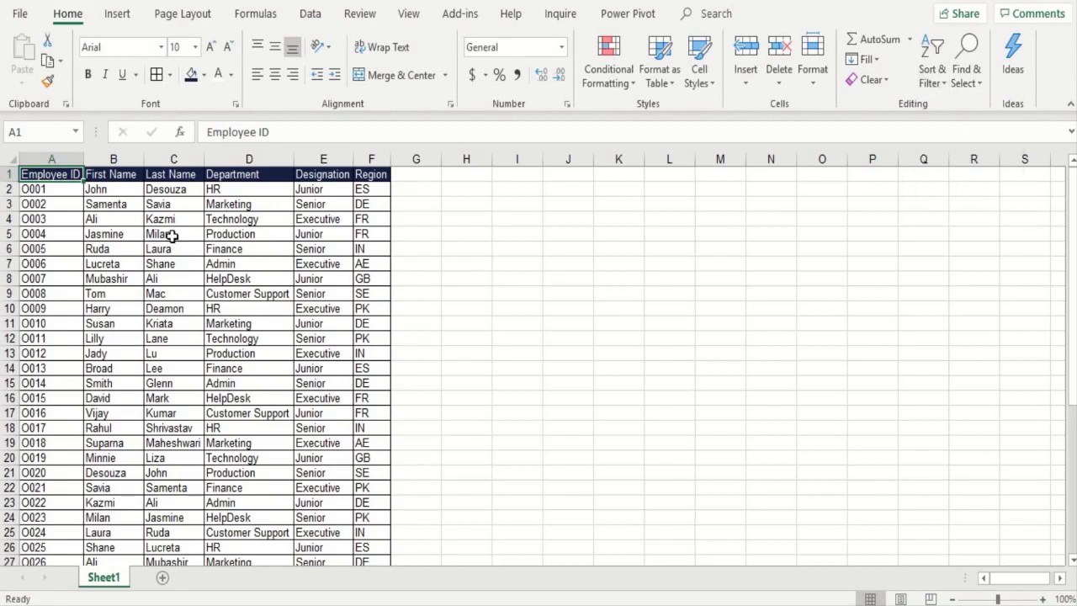
Sort the employee table by the First Name column from A to Z
left_click(312, 15)
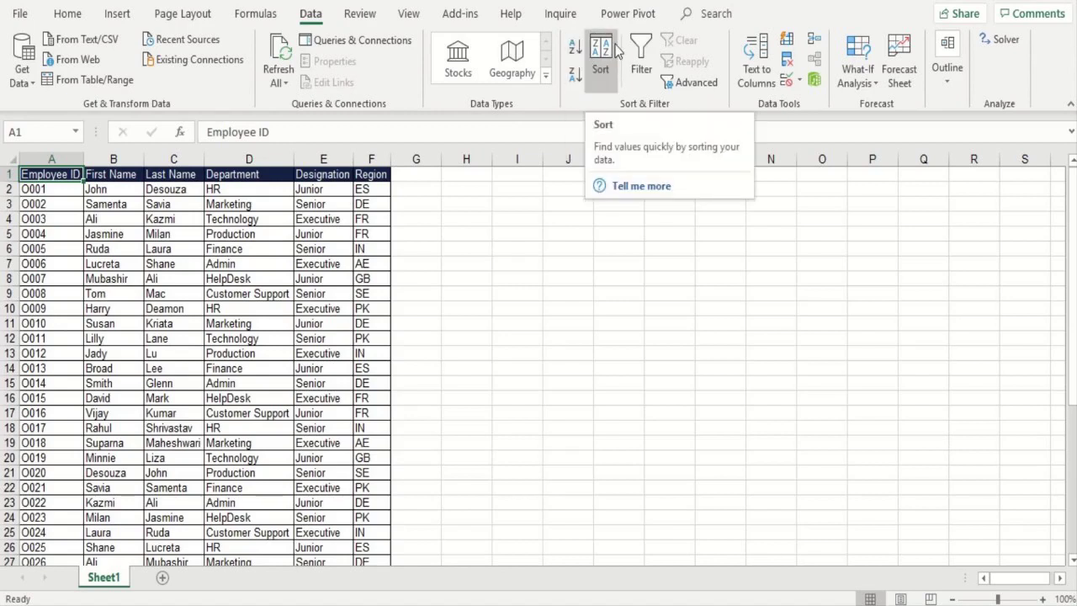
left_click(113, 176)
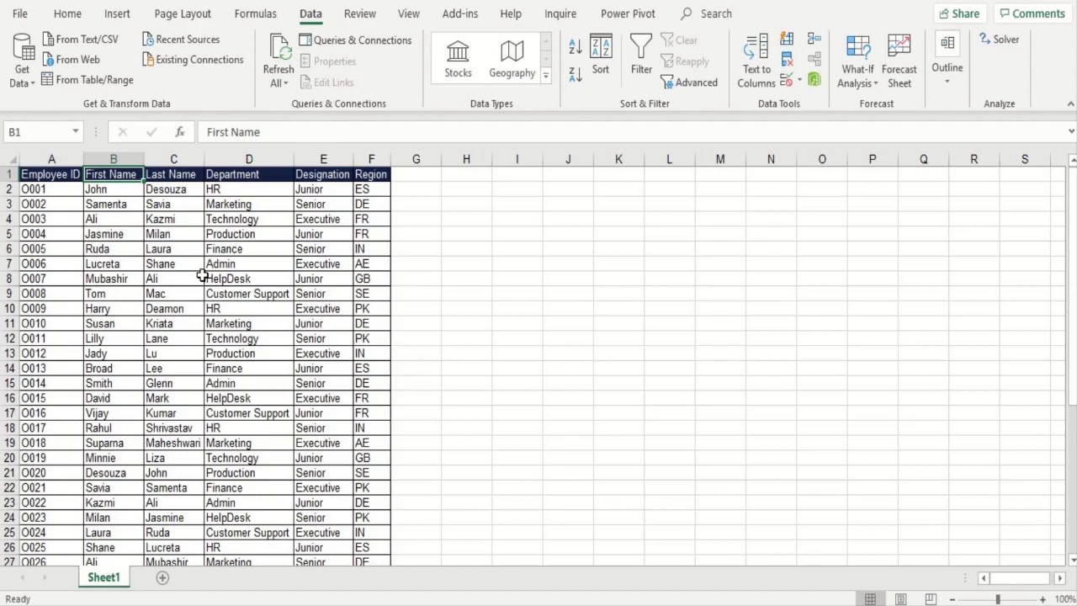
left_click(576, 49)
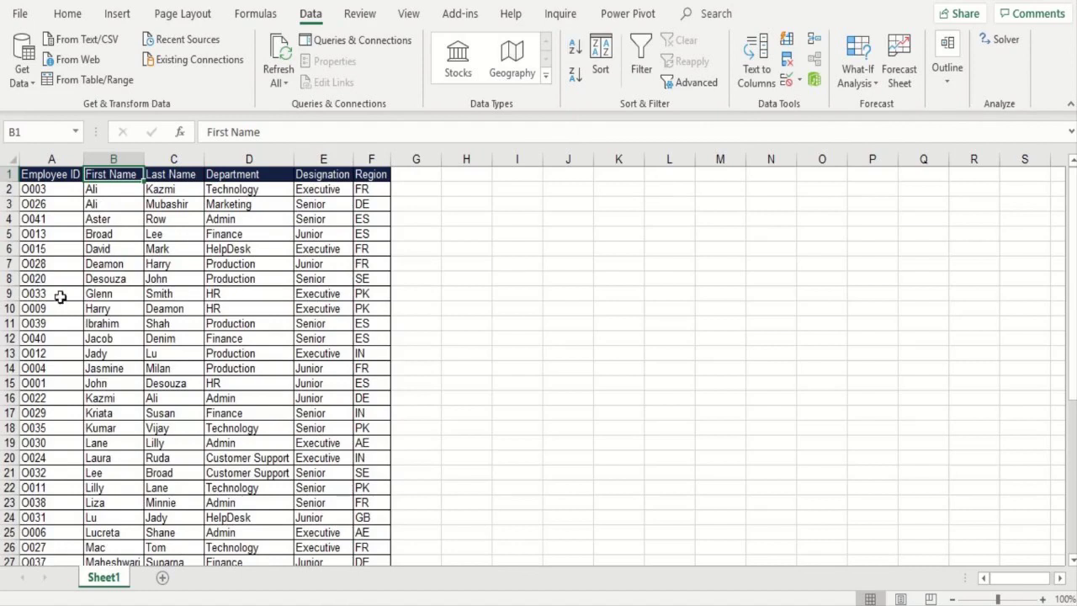
Review the First Name column from the first record down to the last row and return to its header
left_click(135, 190)
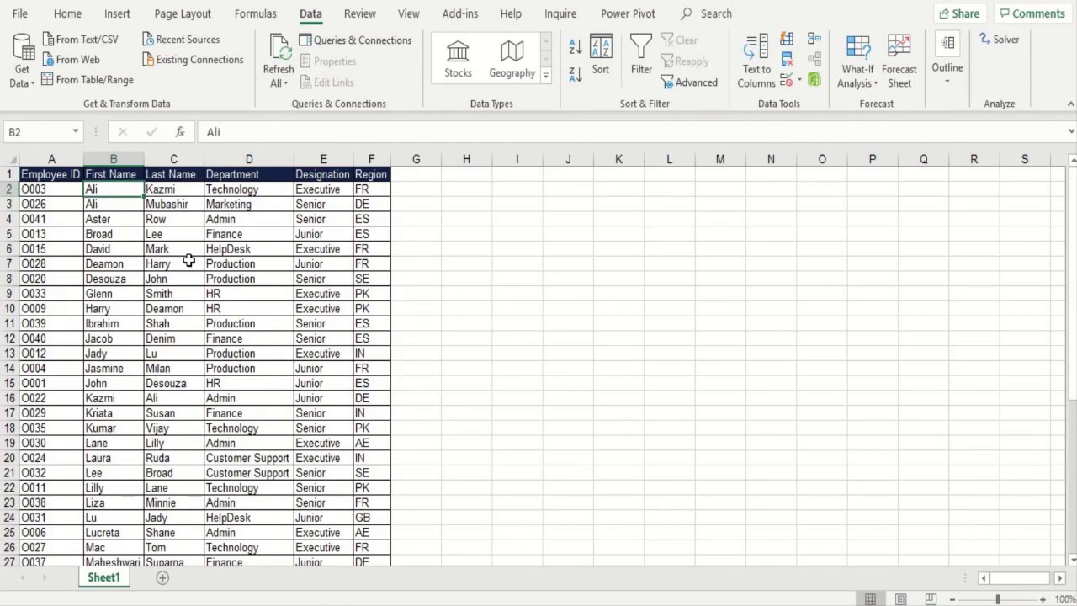
key("ctrl+Down")
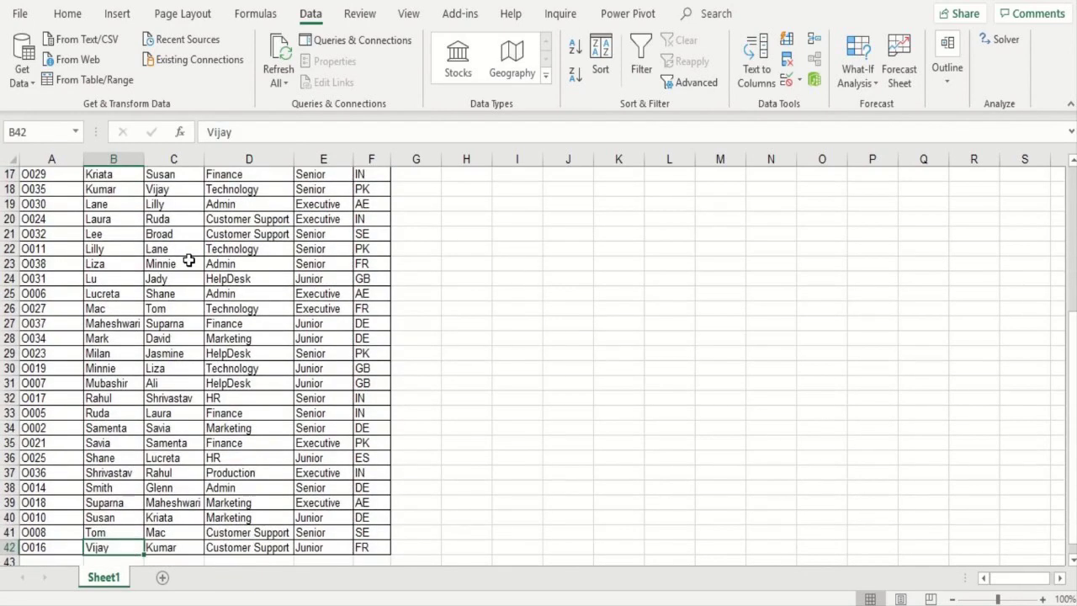
scroll(188, 261, "down", 1)
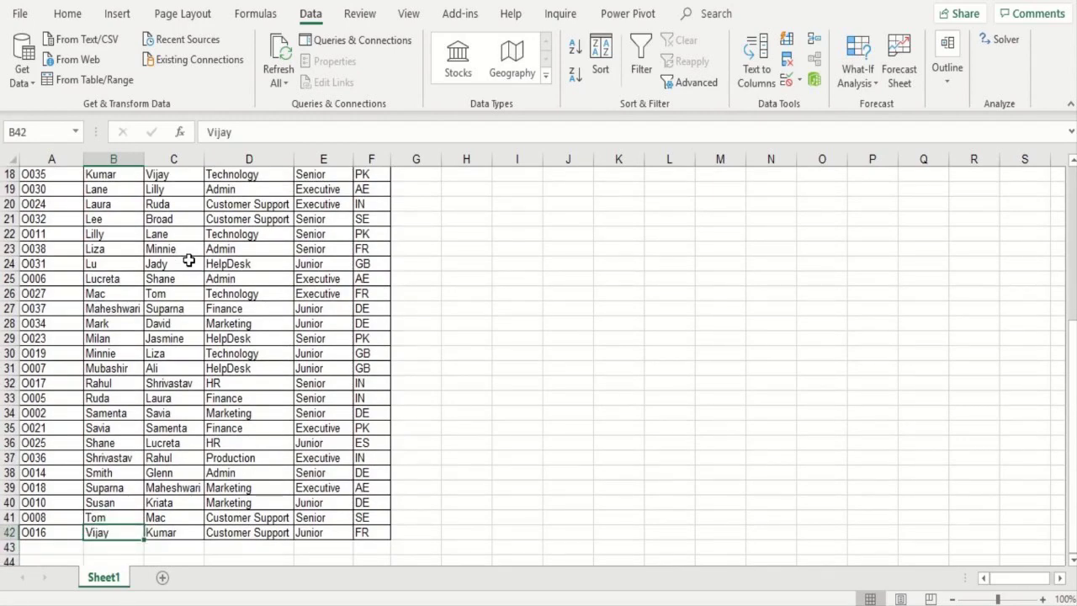
key("Up")
key("Up")
key("Up")
key("Up")
key("Up")
key("Up")
key("Up")
key("Up")
key("Up")
key("Up")
key("Up")
key("Up")
key("Up")
key("Up")
key("Up")
key("Up")
key("Up")
key("Up")
key("Up")
key("Up")
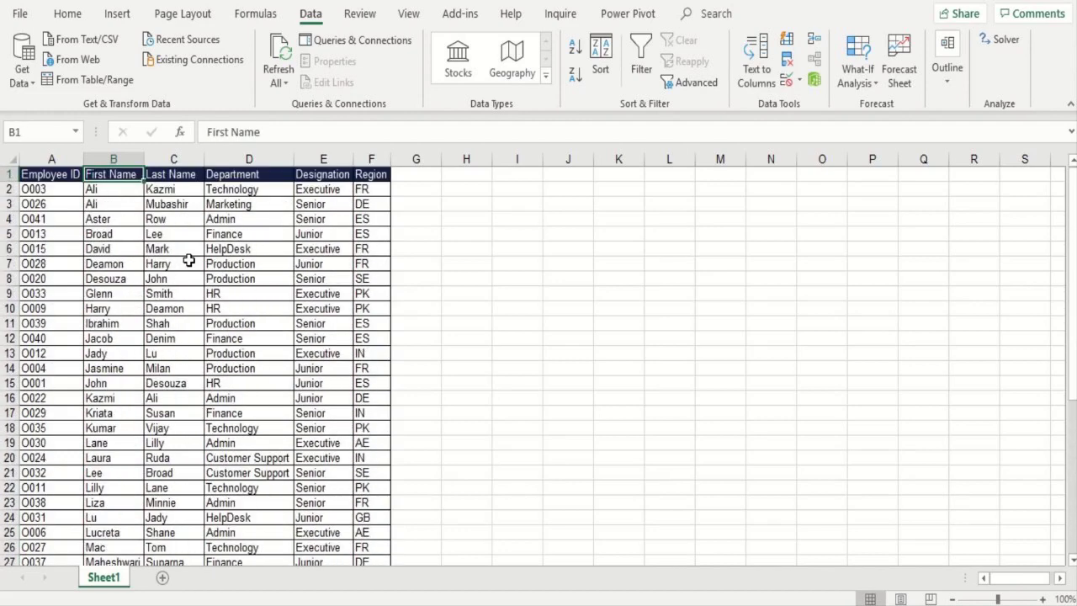
Sort the employee table by First Name from Z to A and check the column's last rows
left_click(576, 77)
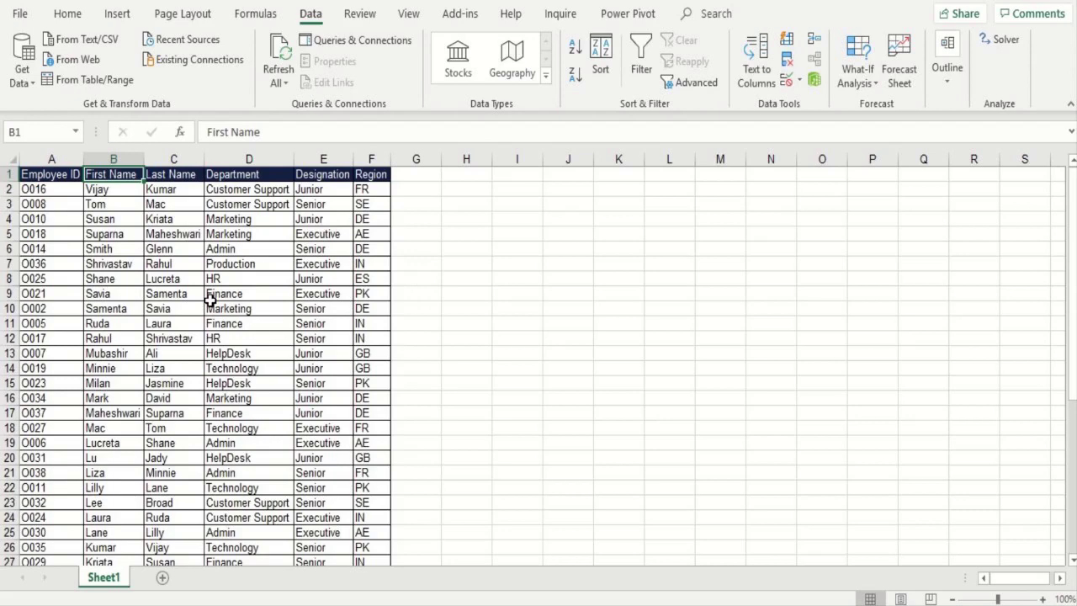
key("ctrl+Down")
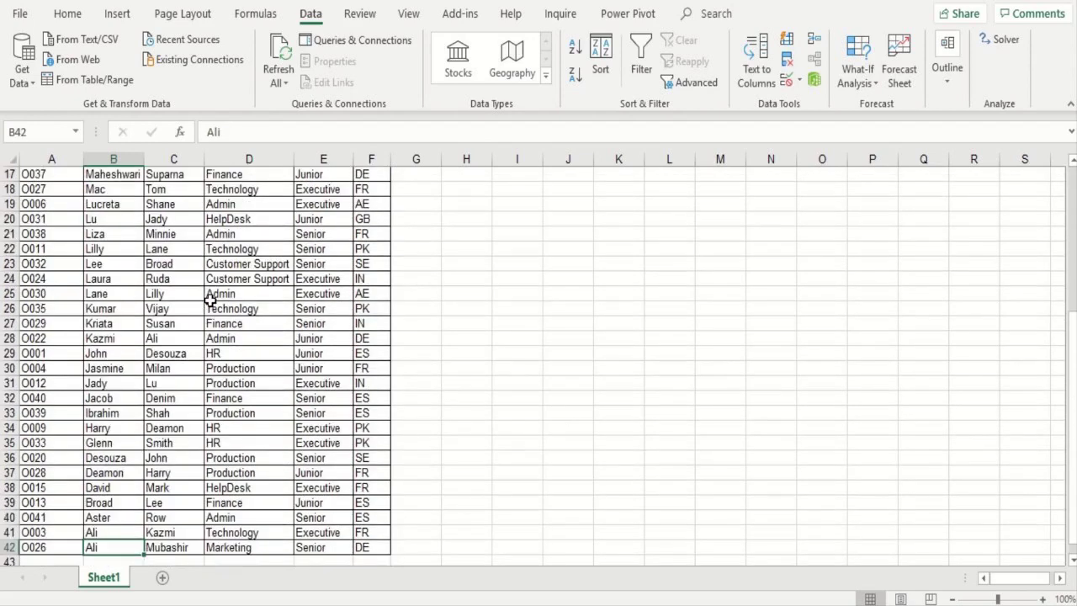
key("Up")
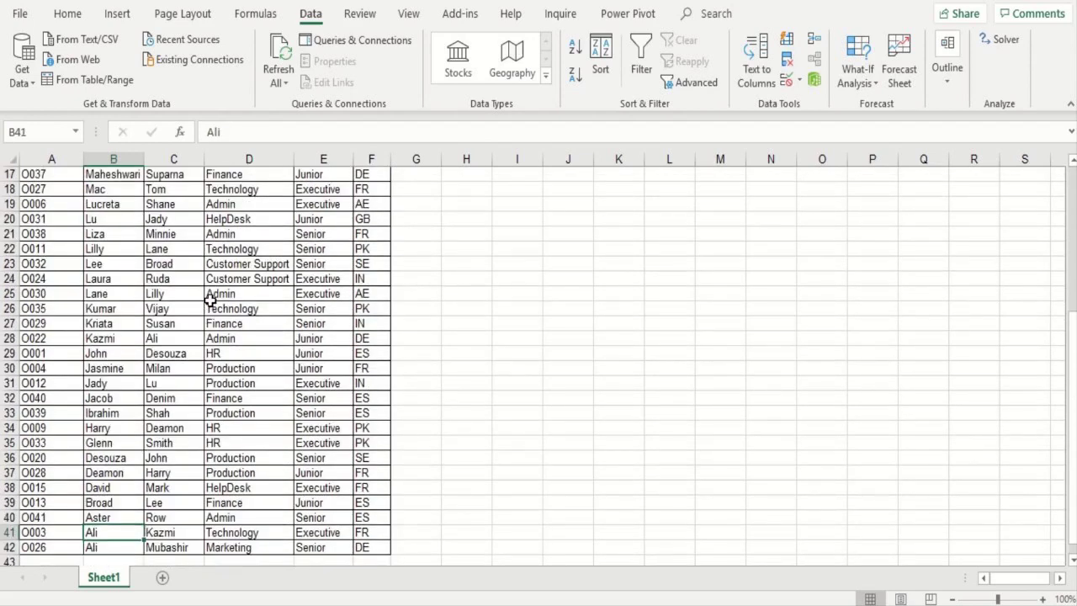
key("ctrl+Up")
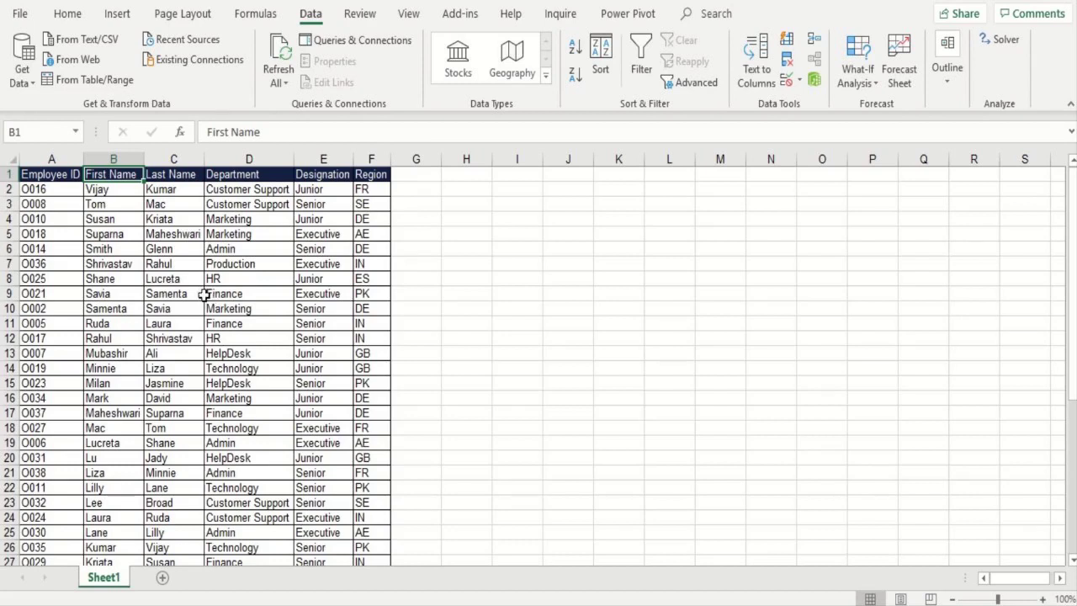
Sort the employee table by Employee ID from A to Z and check the order down to the last record
left_click_drag(56, 175, 190, 280)
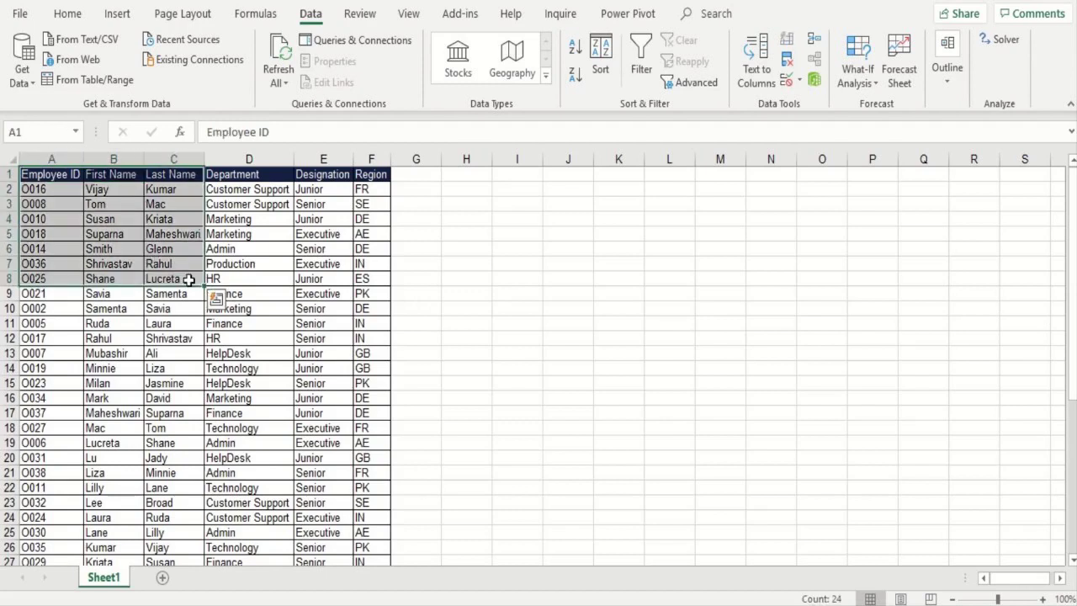
left_click(51, 175)
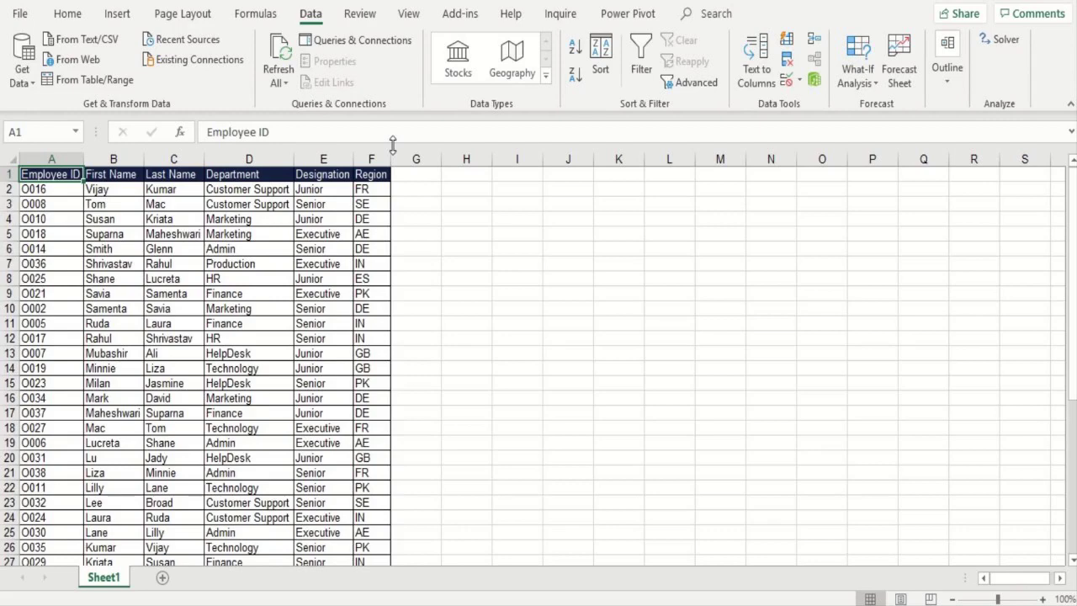
left_click(576, 52)
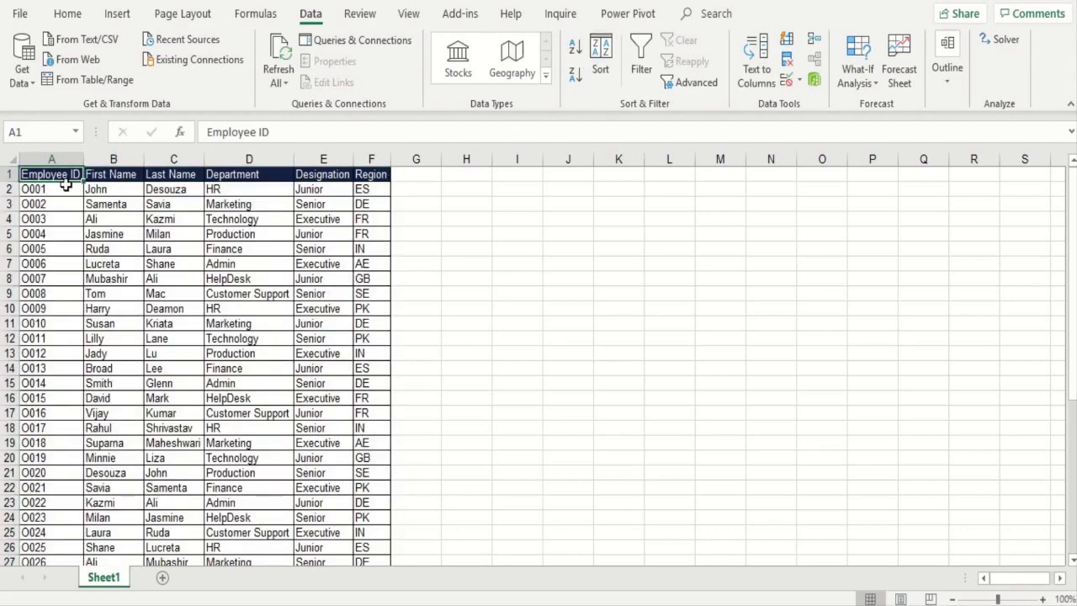
left_click(66, 187)
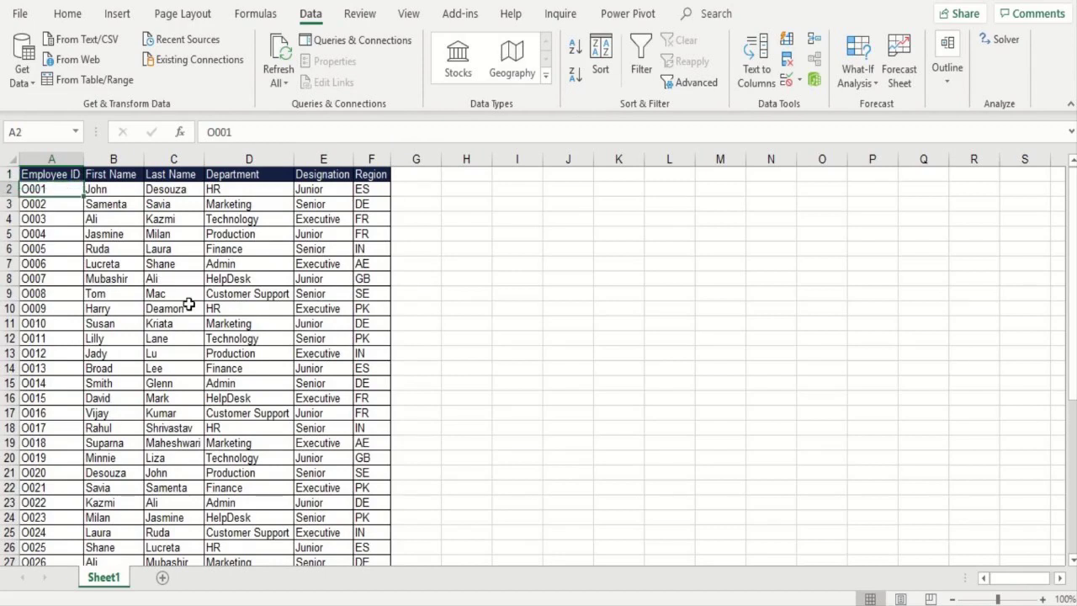
key("ctrl+Down")
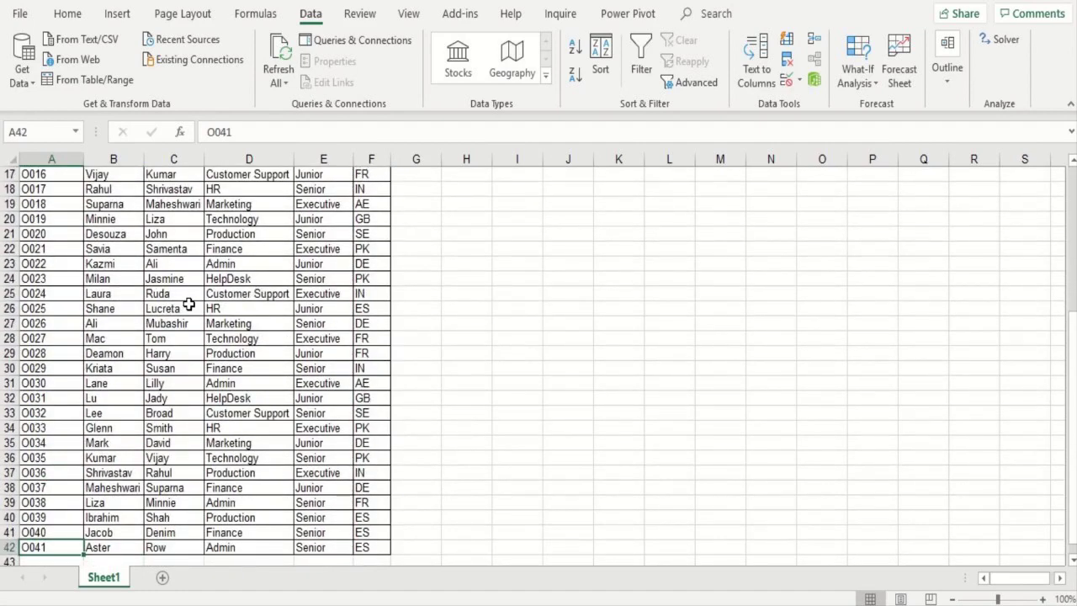
key("ctrl+Up")
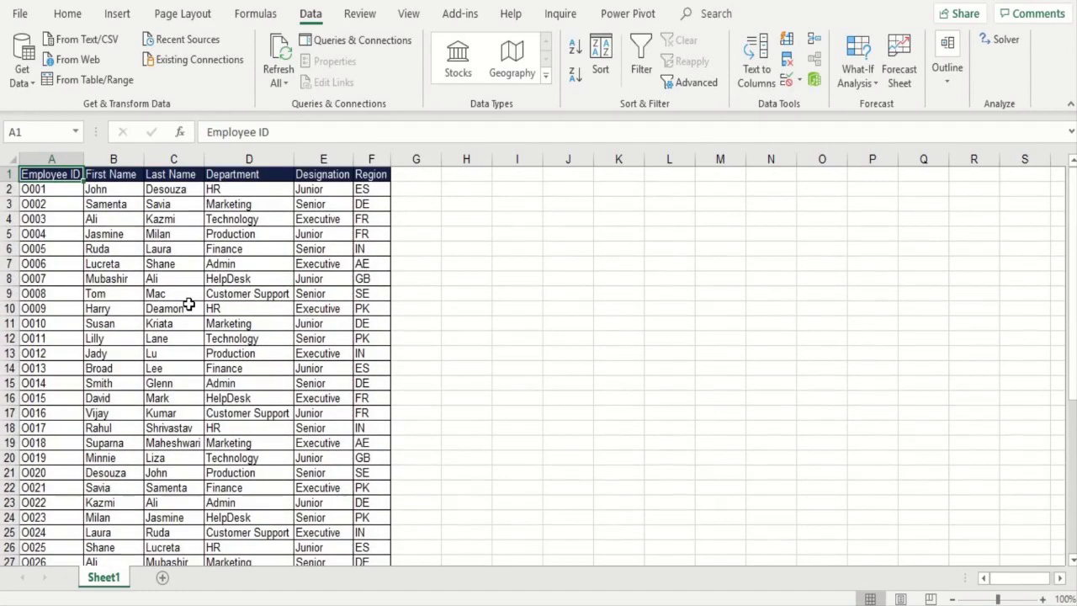
Sort the employee table by Employee ID from Z to A, leaving the Employee ID header cell selected
left_click(575, 75)
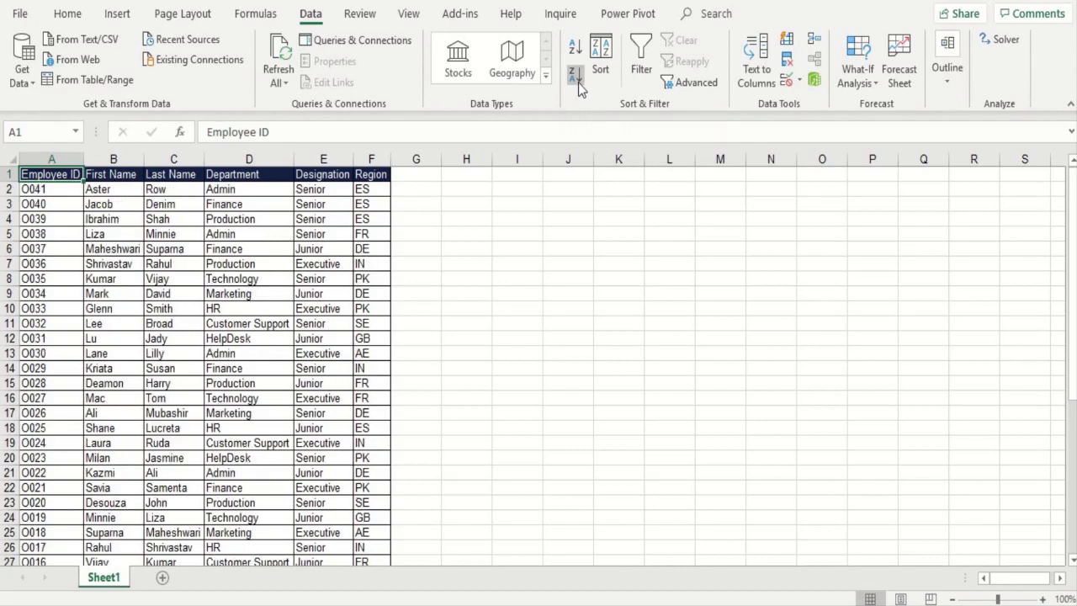
left_click(69, 188)
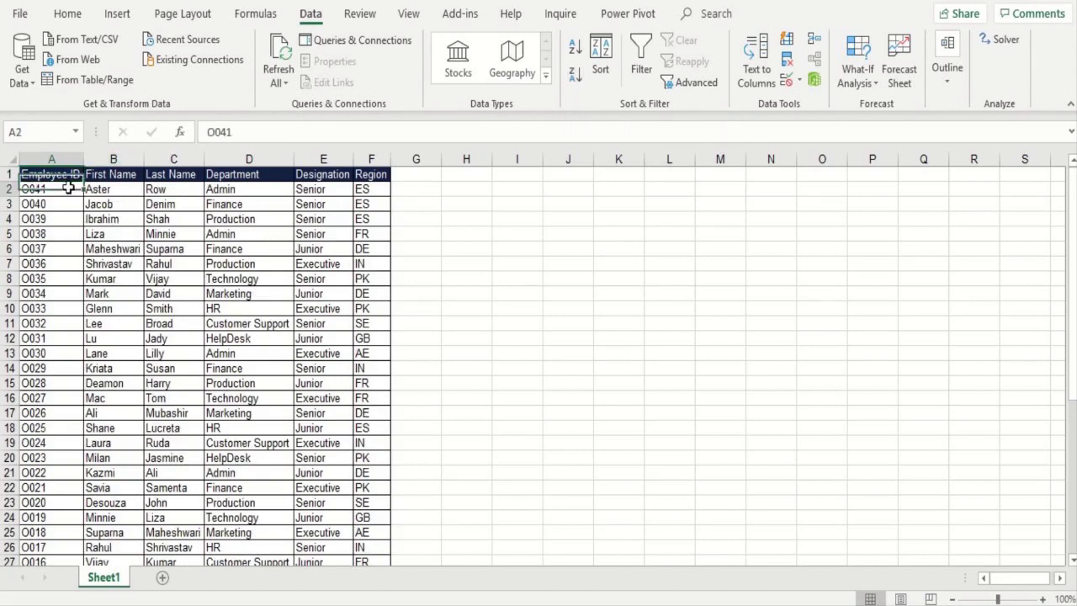
left_click(54, 174)
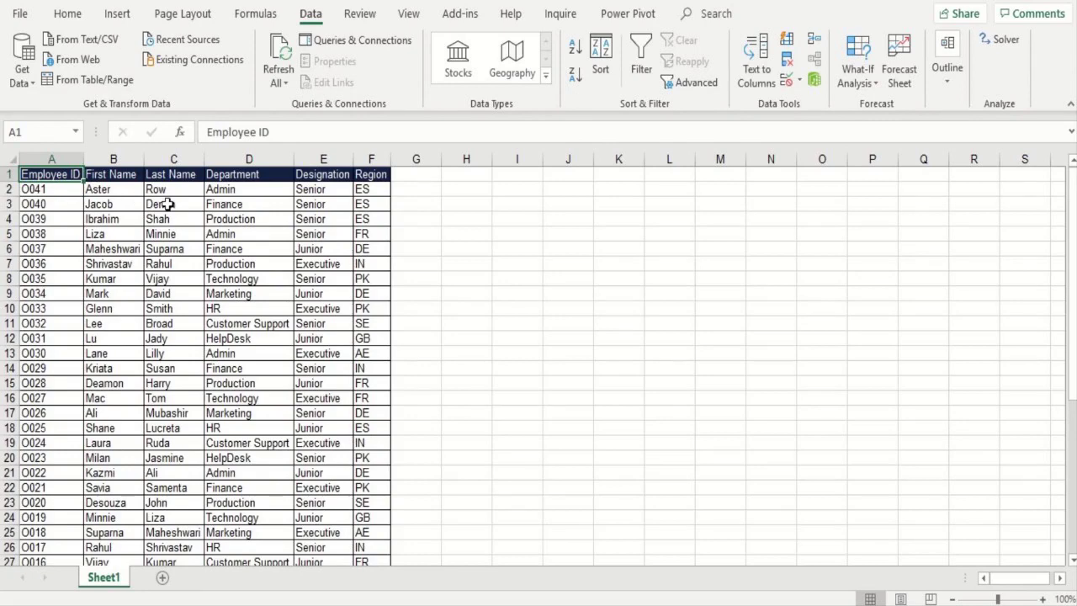
Run a custom sort by Column A on cell values, Z to A, with My data has headers turned off
left_click(600, 74)
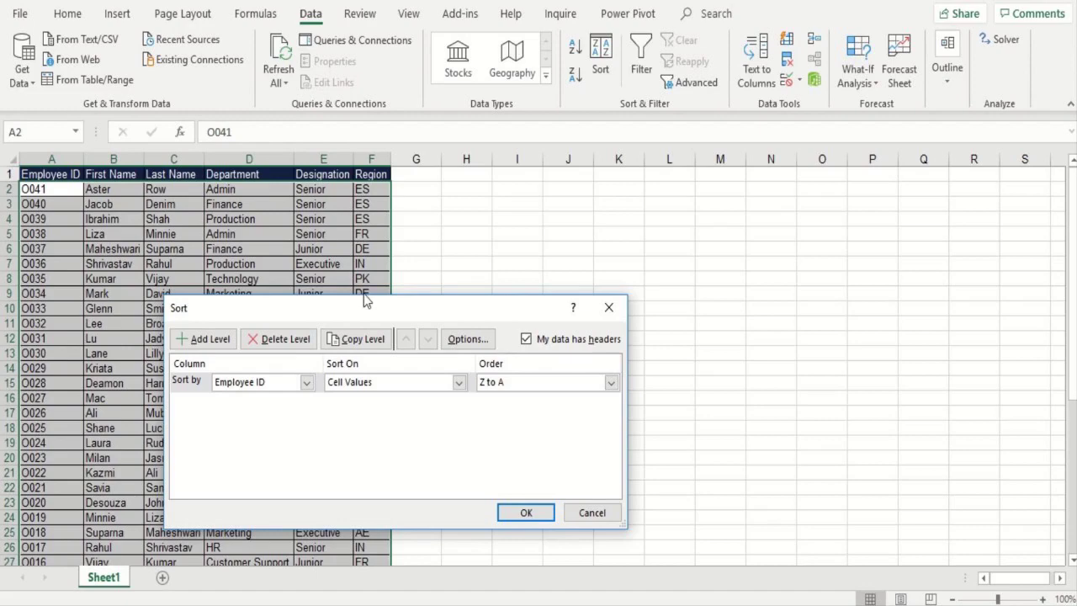
left_click_drag(365, 311, 522, 108)
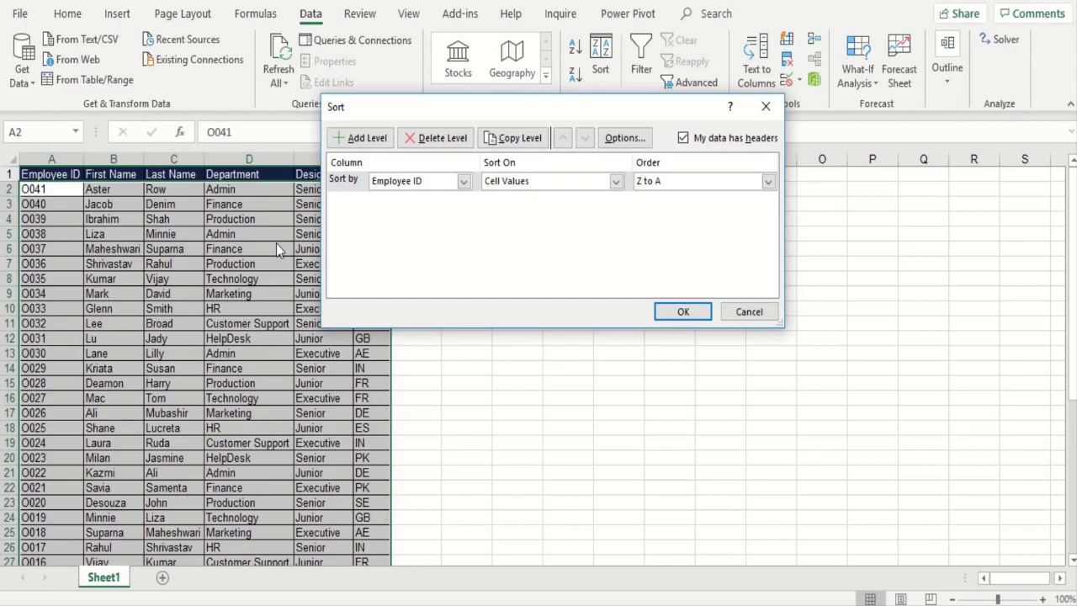
left_click(683, 139)
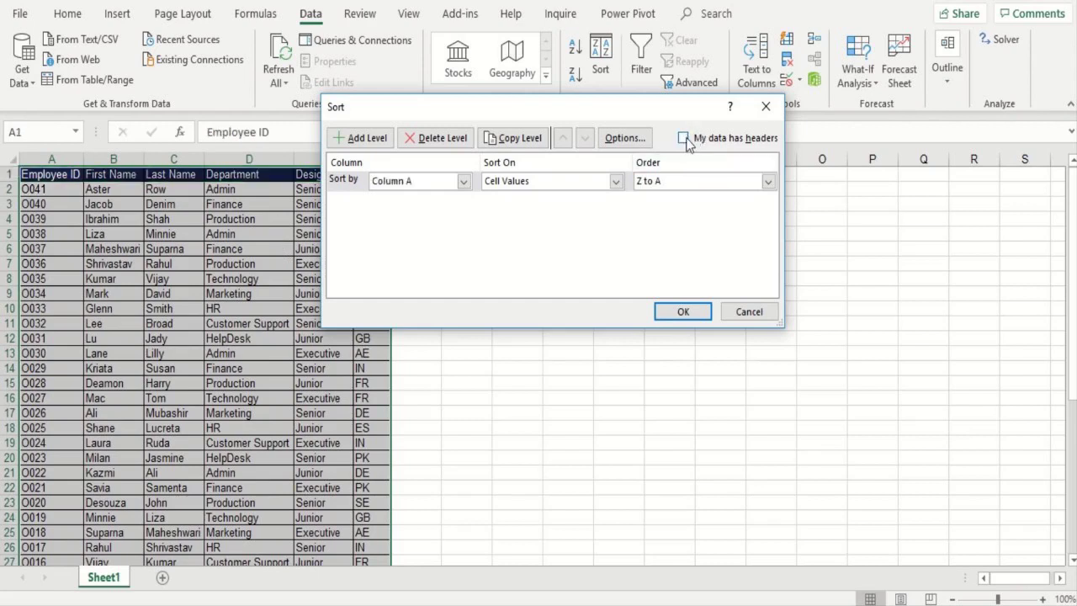
left_click(681, 313)
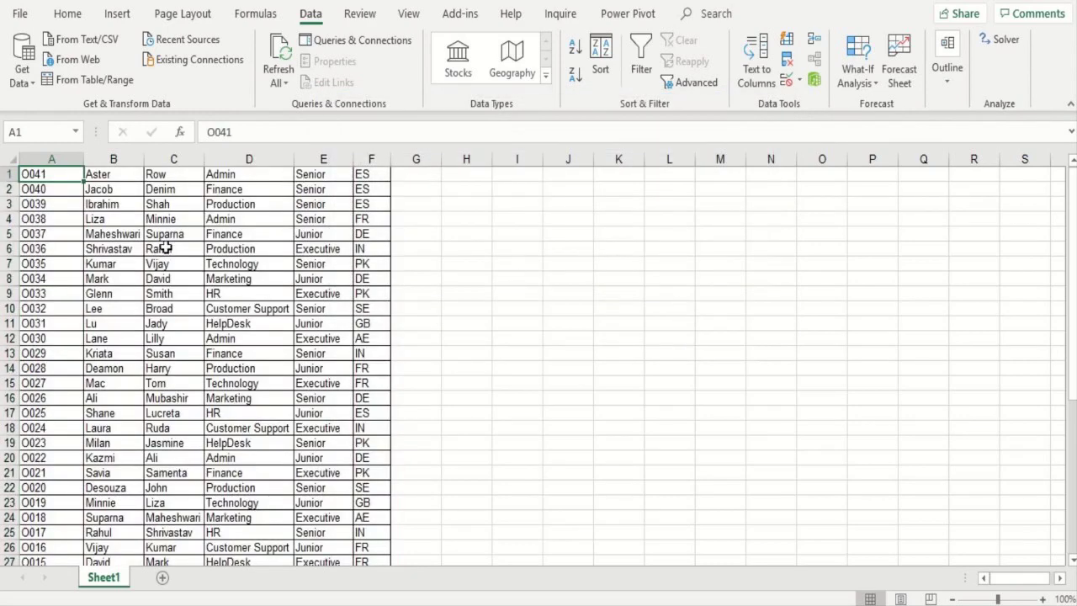
Check both ends of the sorted data and undo the sort that treated the header row as data
key("ctrl+Down")
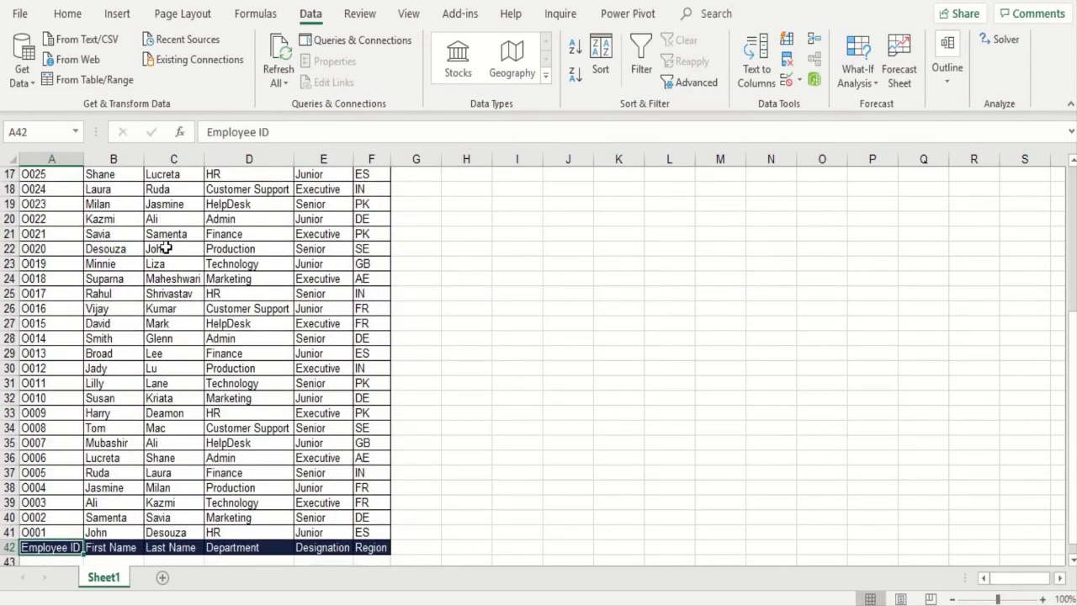
key("ctrl+Up")
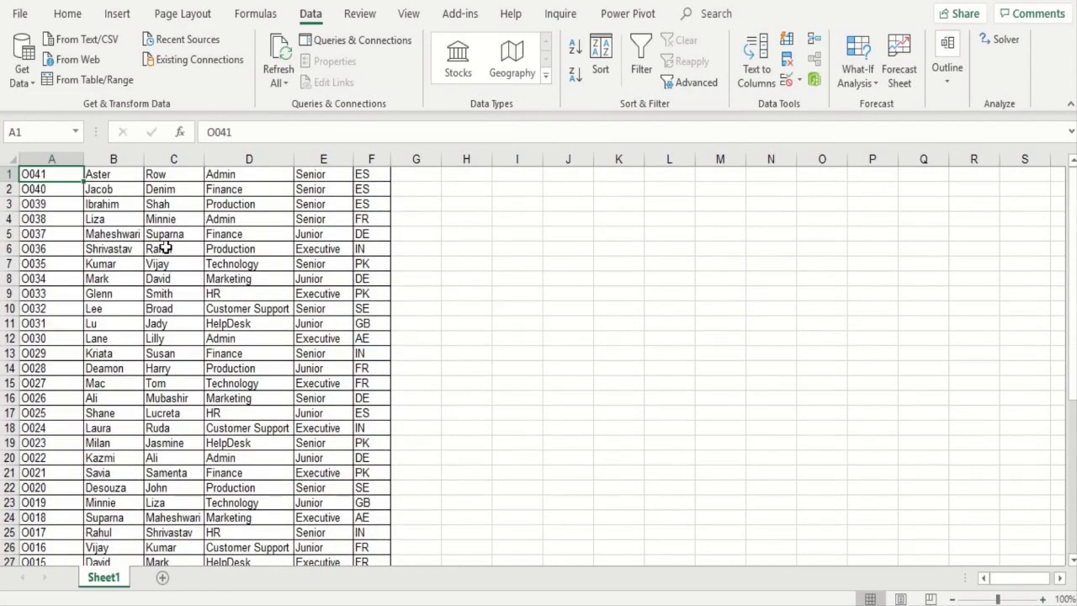
key("ctrl+z")
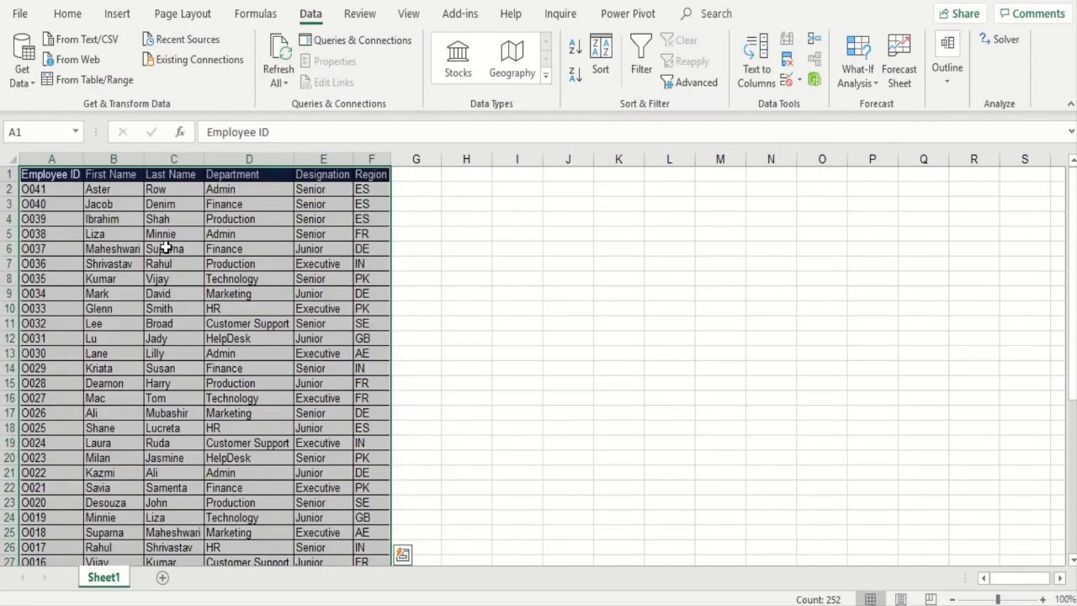
Set up a custom sort of the employee table by Employee ID on cell values, A to Z, with headers recognised
left_click(614, 59)
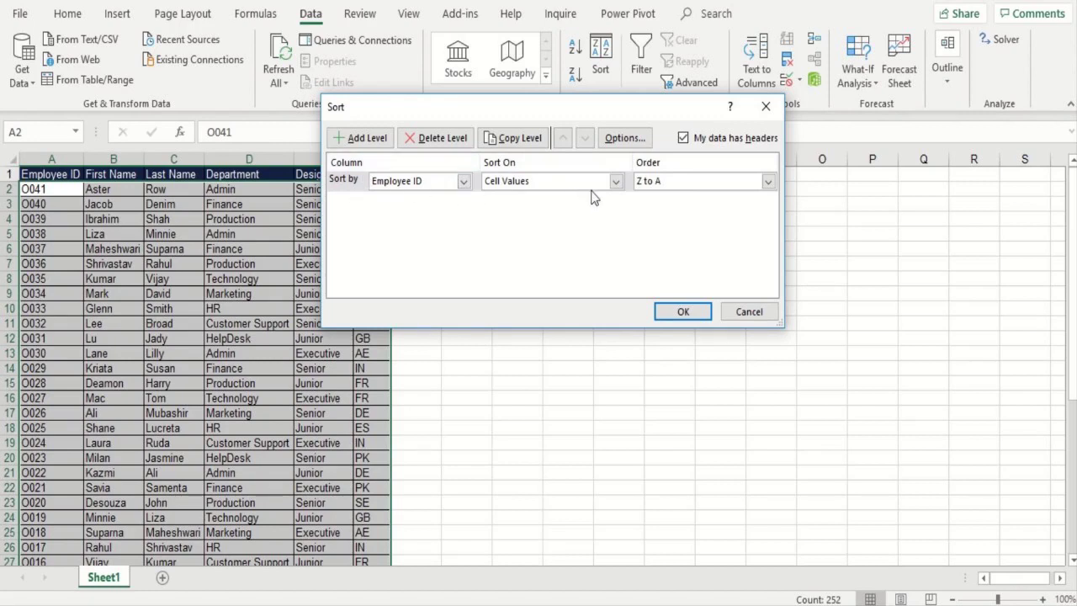
left_click(617, 182)
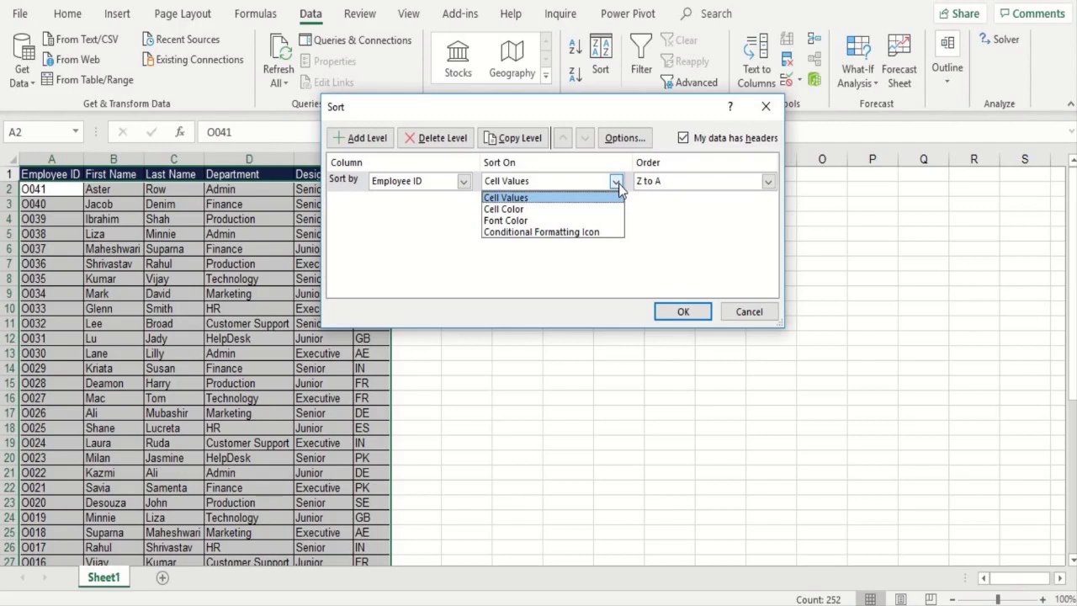
left_click(694, 201)
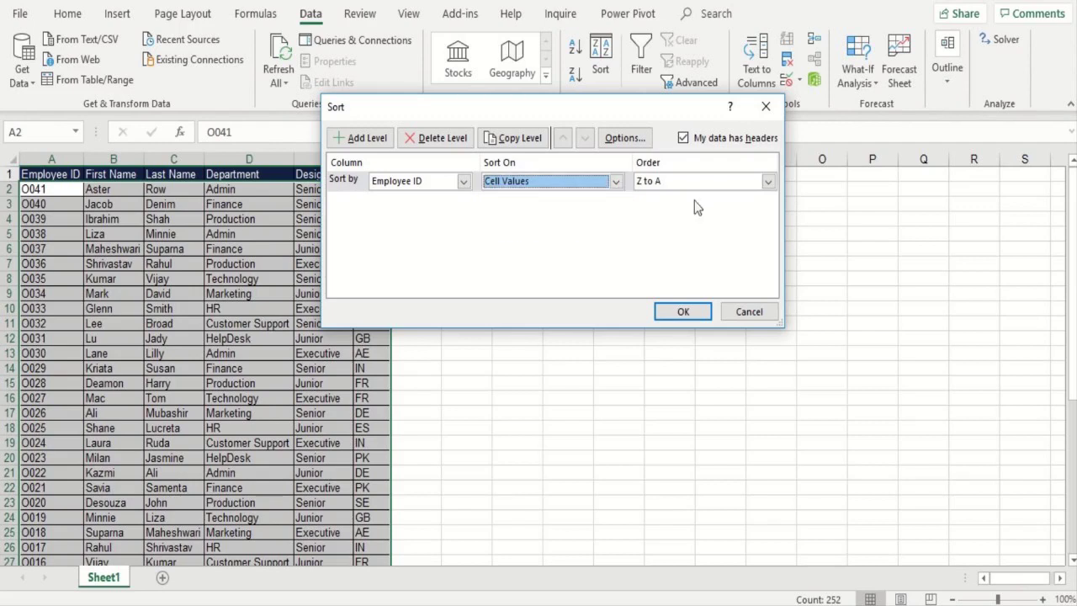
left_click(705, 184)
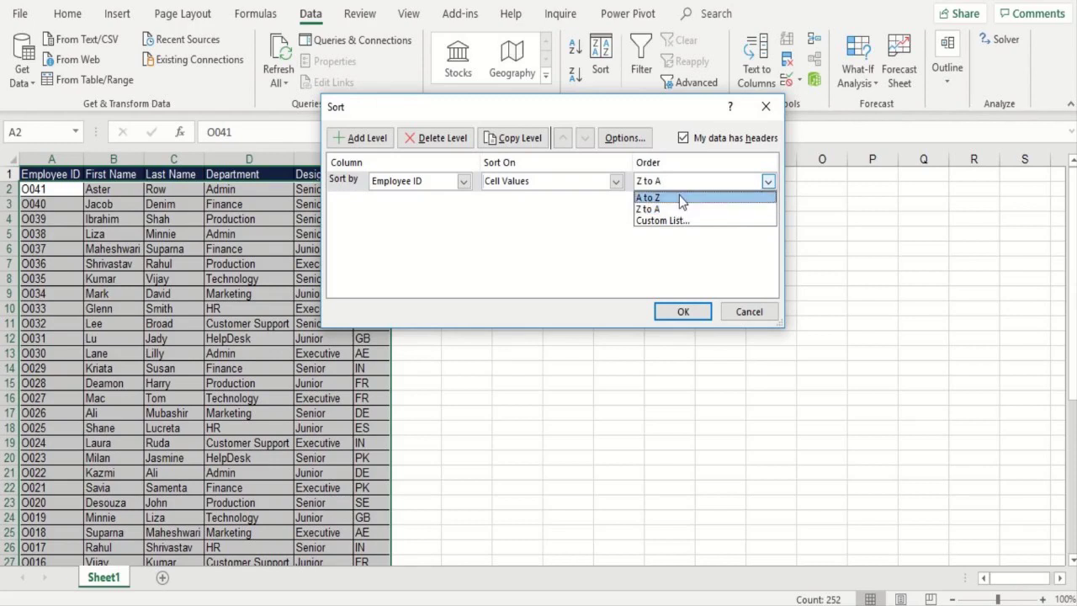
left_click(679, 196)
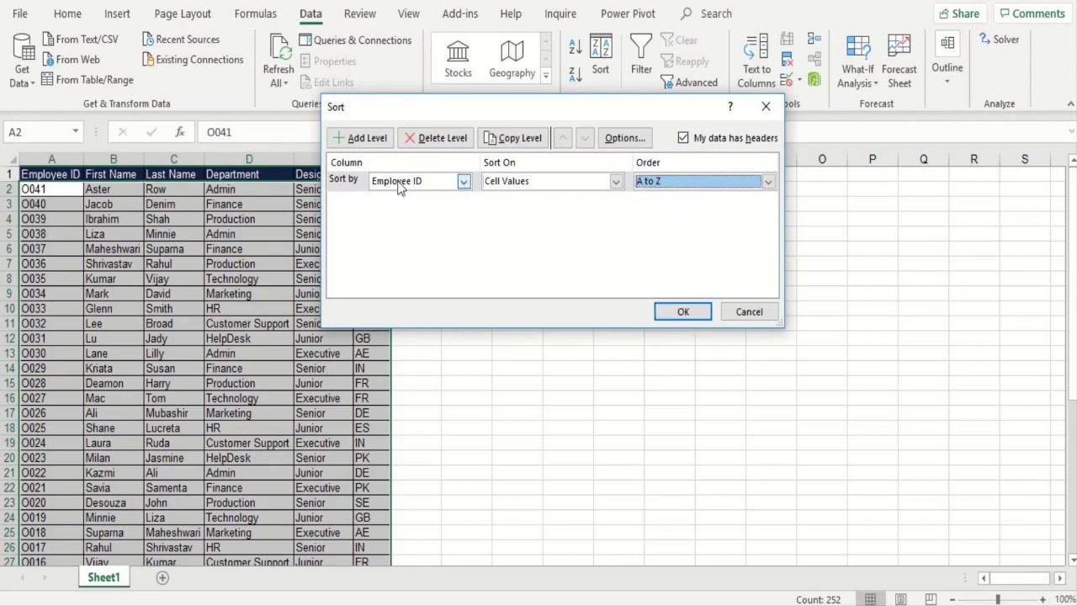
Add a second sort level by Designation on cell values, Z to A, and run the two-level sort
left_click(367, 142)
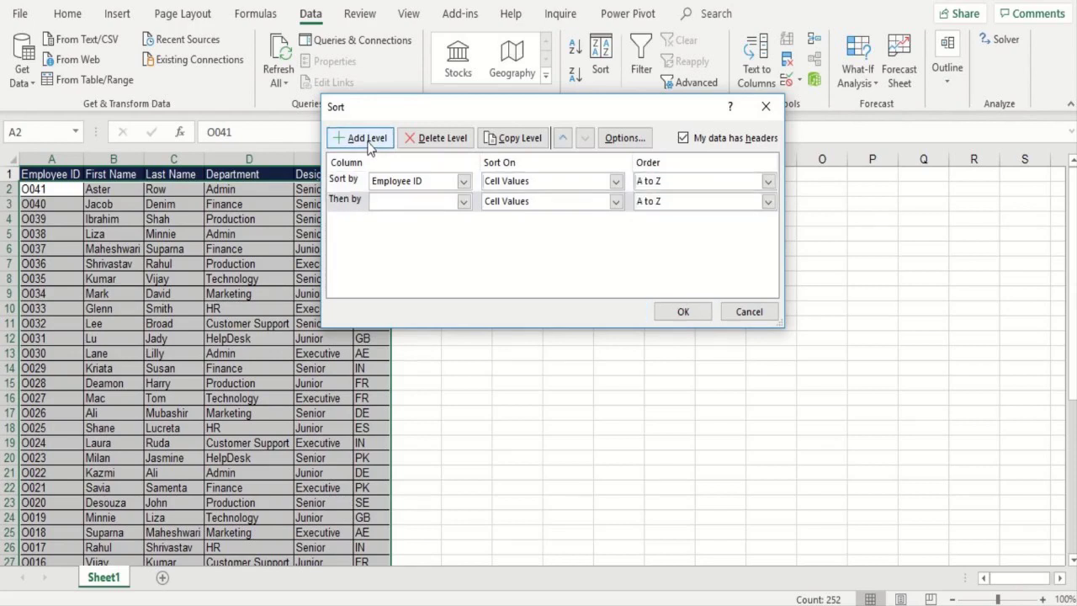
left_click(416, 203)
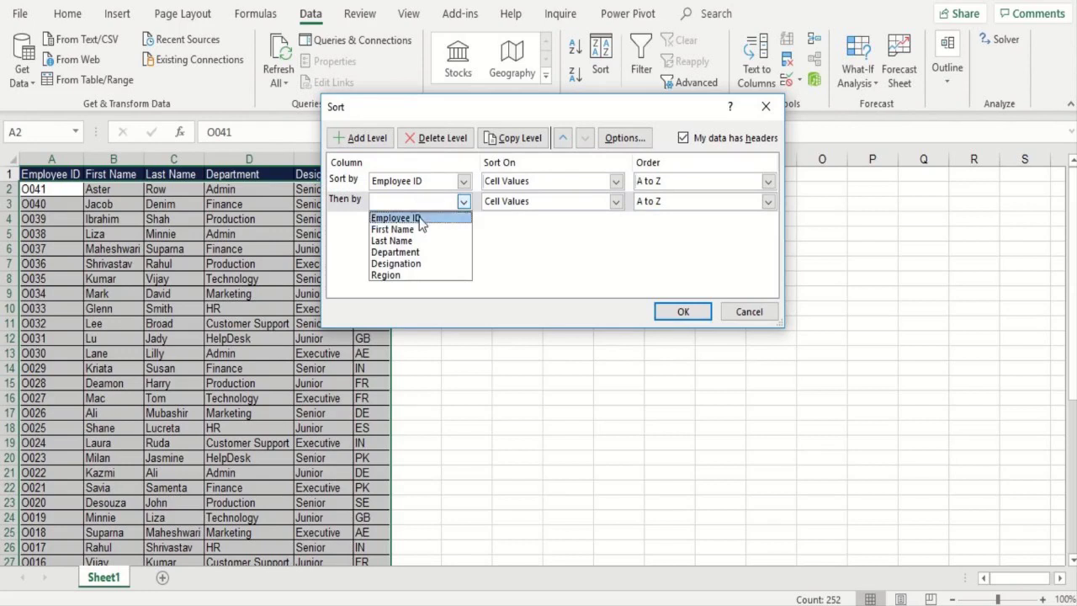
left_click(412, 263)
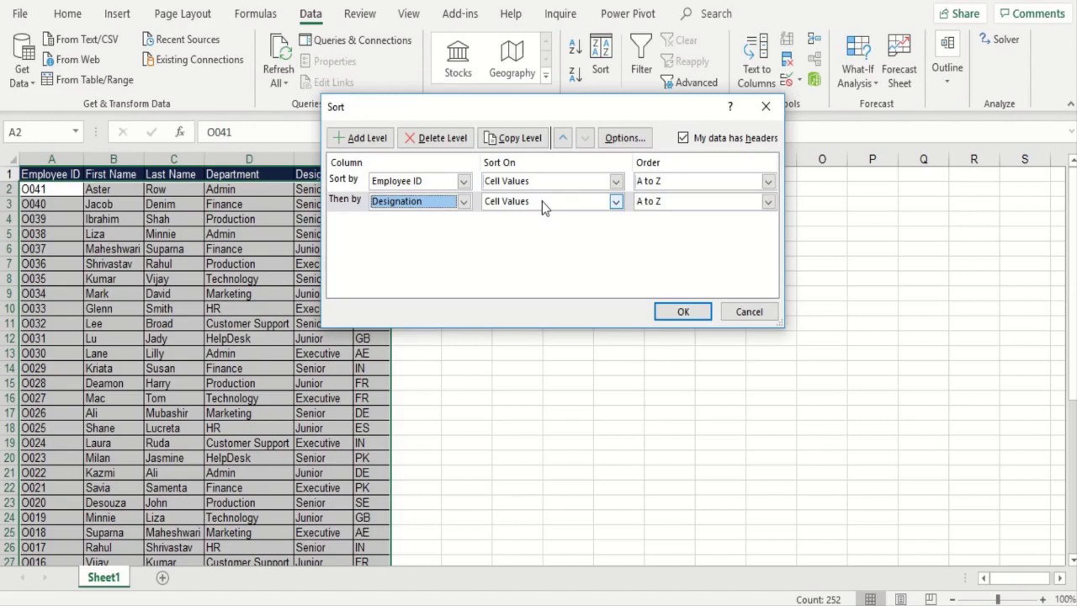
left_click(705, 202)
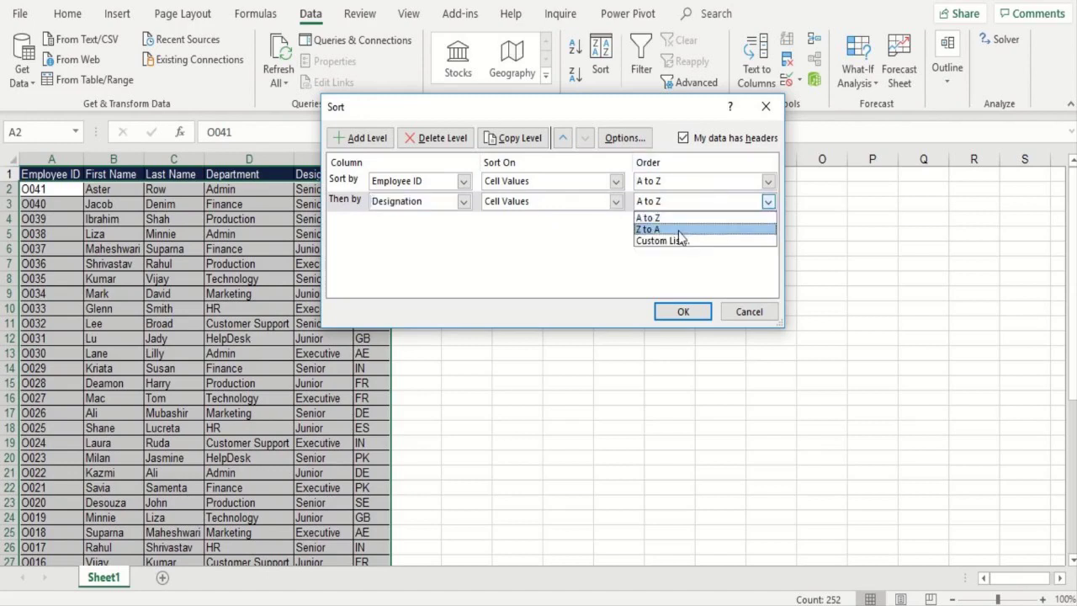
left_click(679, 229)
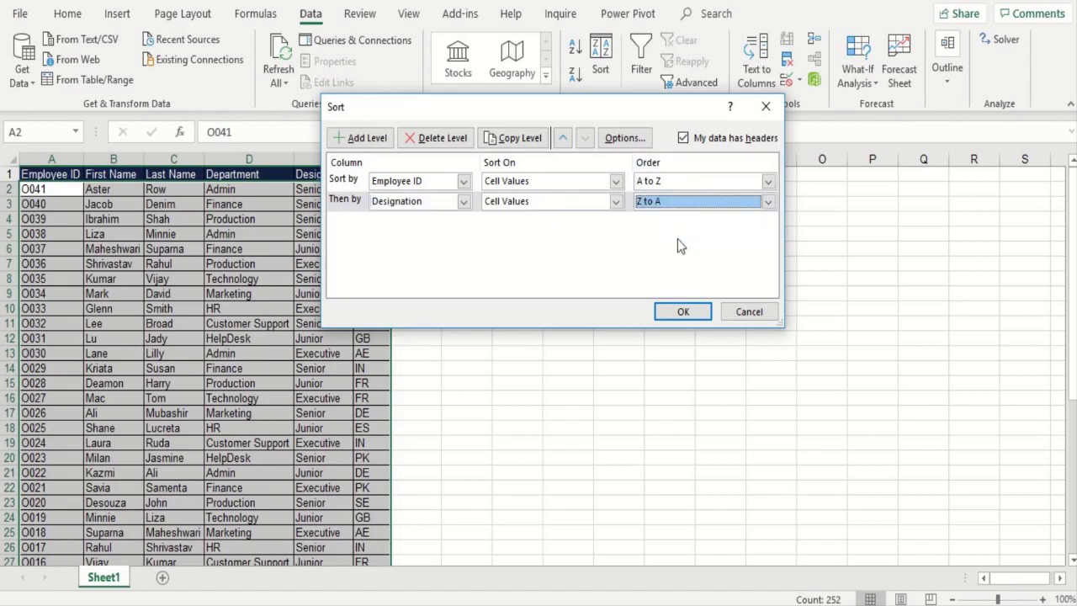
left_click(683, 312)
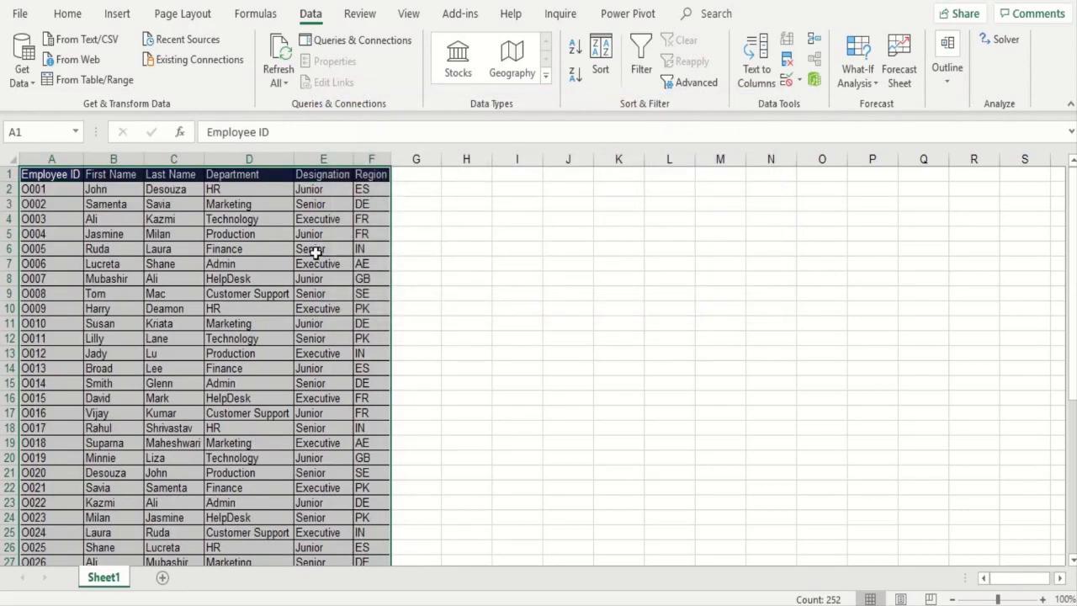
Check the first sorted record from Employee ID across to Region and return to the Employee ID header cell
left_click(53, 186)
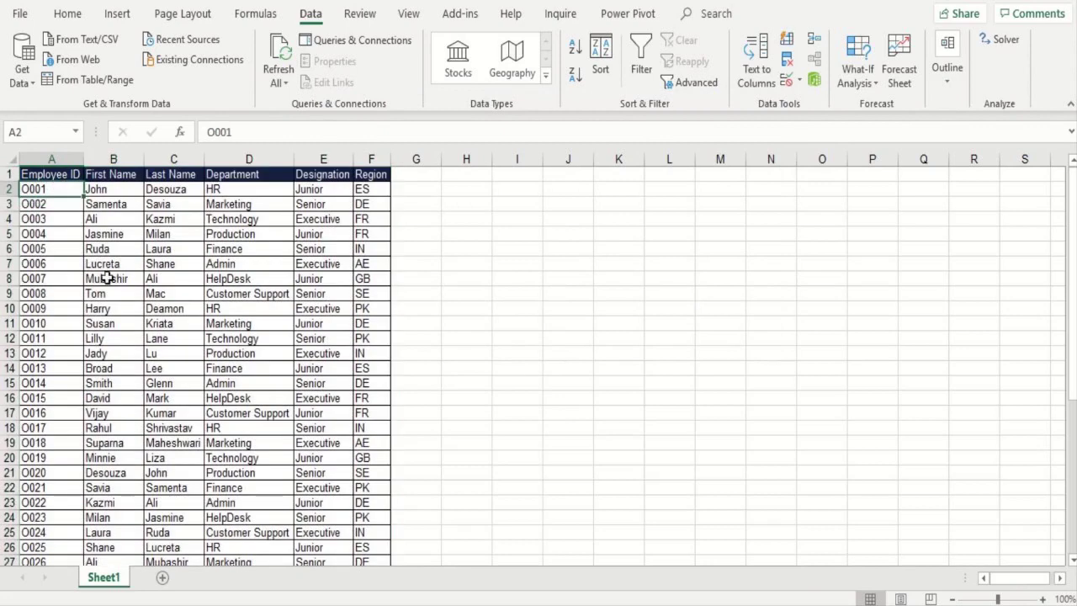
left_click(377, 193)
key("Left")
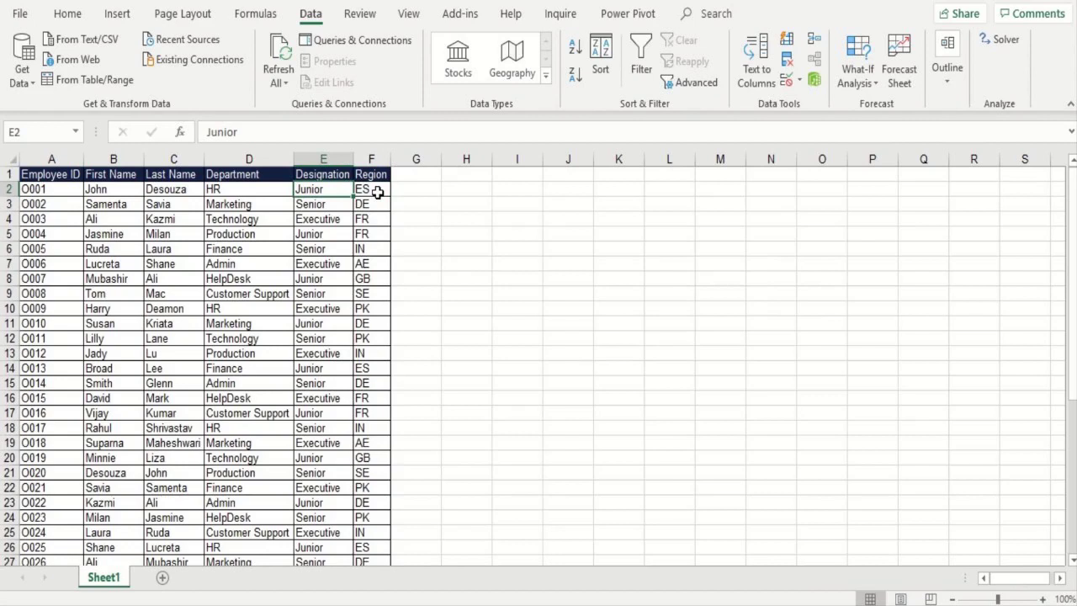
key("Up")
key("Left")
key("Home")
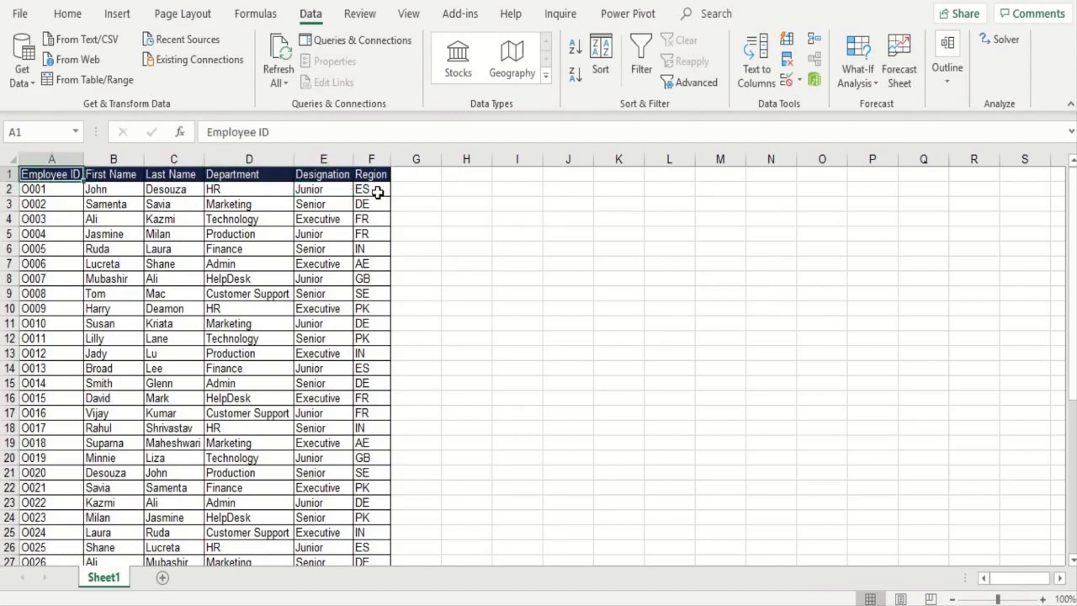
Reopen the custom sort settings and delete the Designation level
left_click(601, 74)
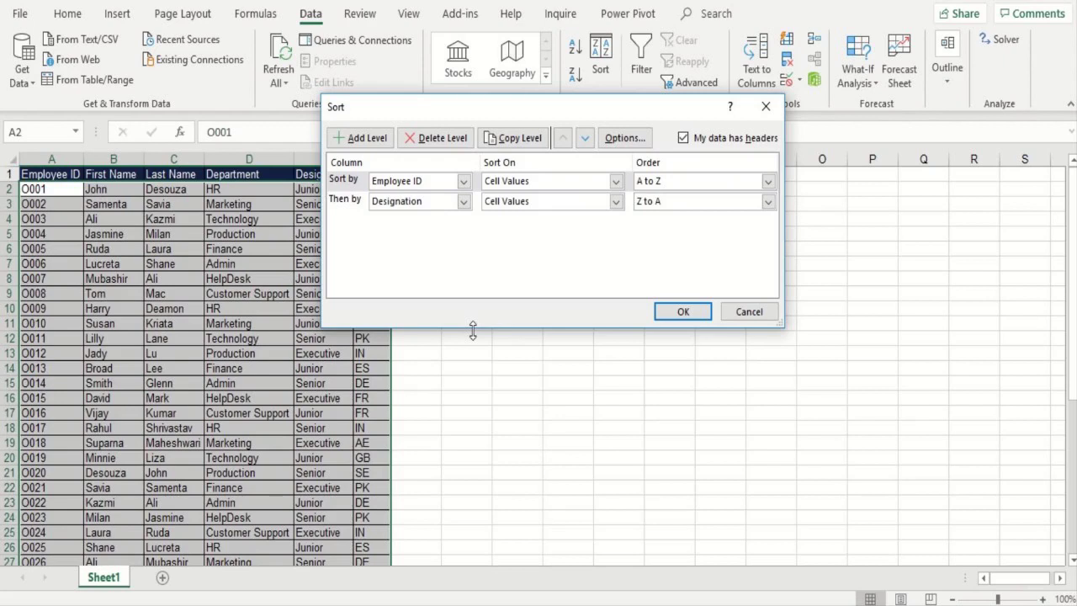
left_click(360, 207)
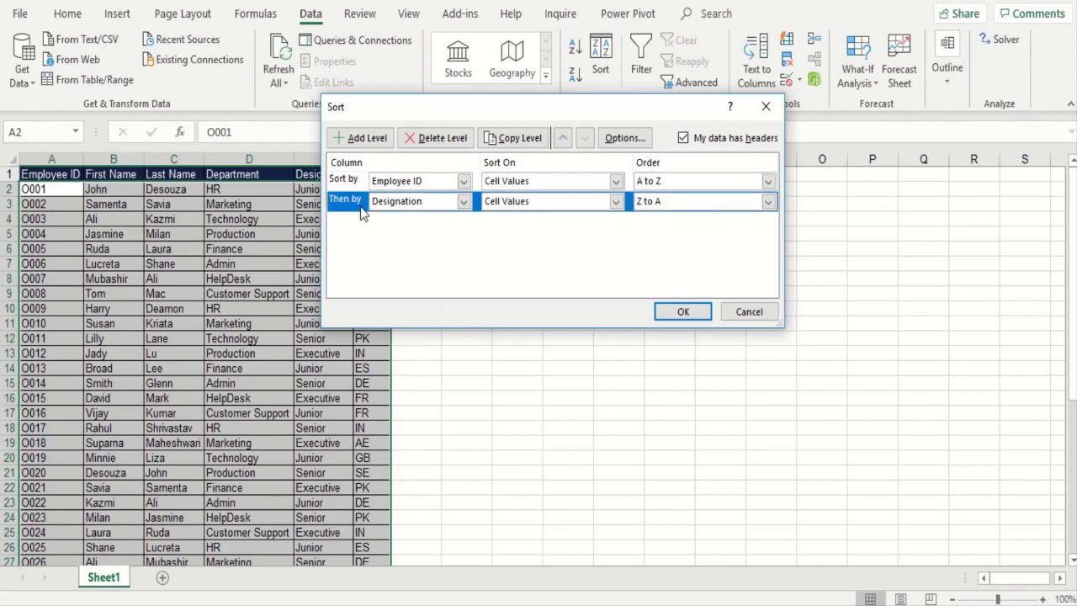
left_click(438, 139)
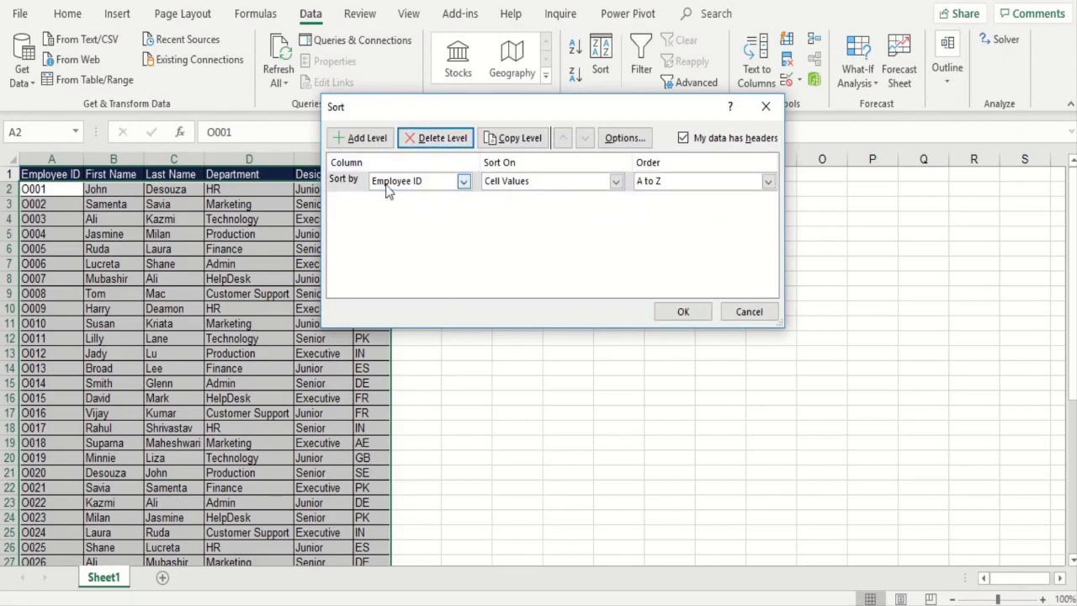
Copy the Employee ID sort level and review what the copied level can sort on, keeping Cell Values
left_click(349, 184)
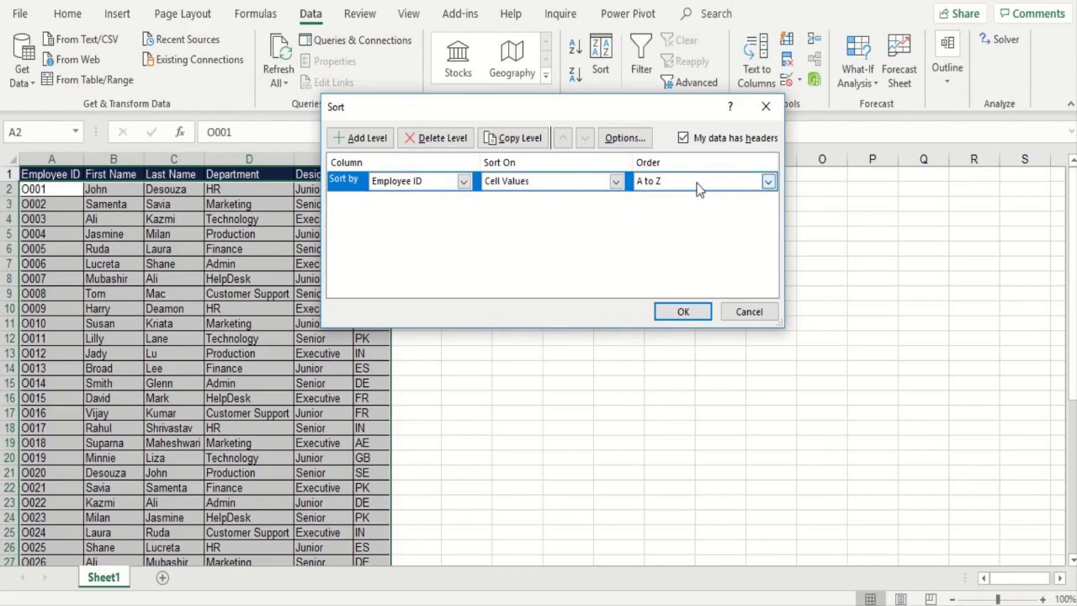
left_click(521, 143)
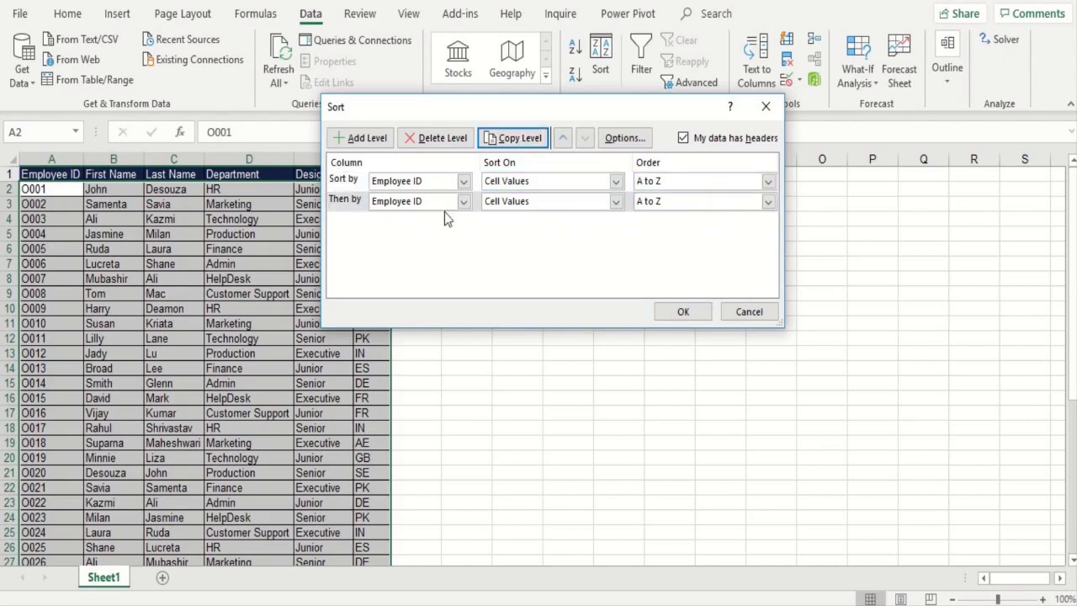
left_click(584, 202)
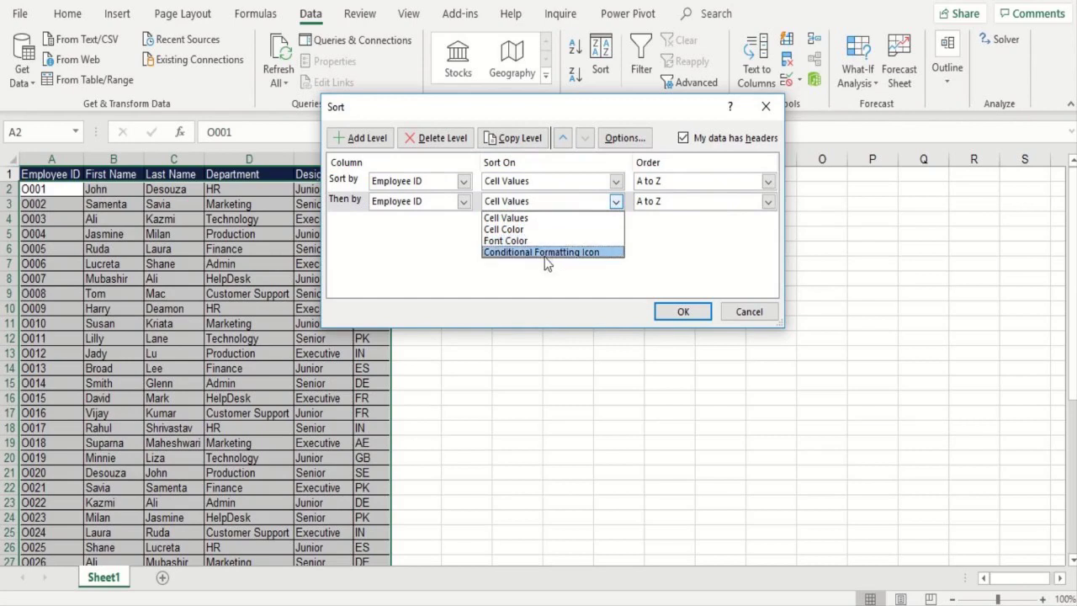
left_click(528, 284)
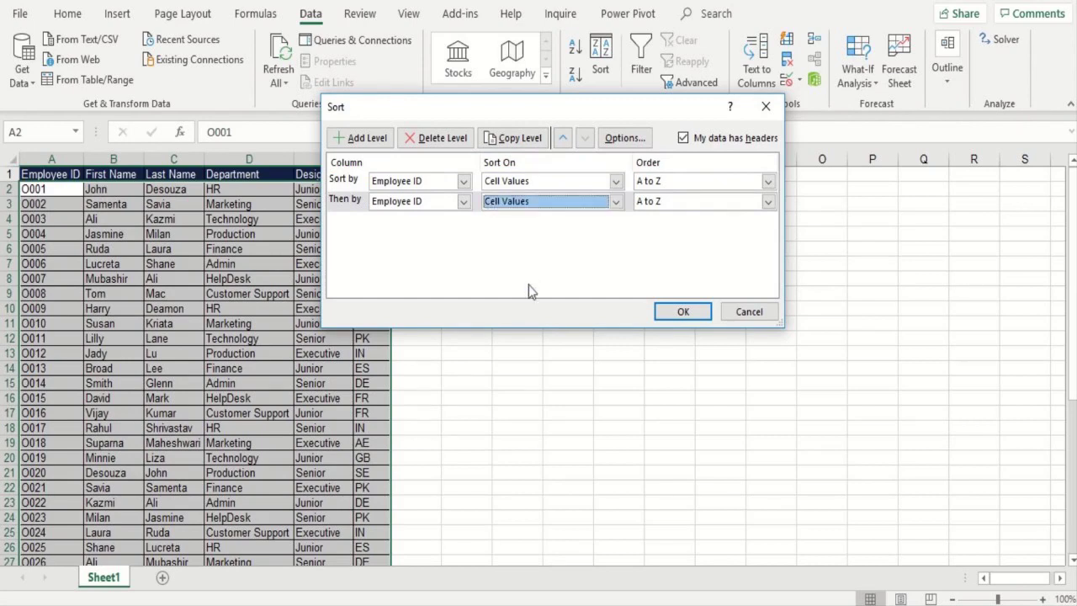
Examine the case-sensitivity and orientation sort options, and close the custom sort without applying any changes
left_click(627, 139)
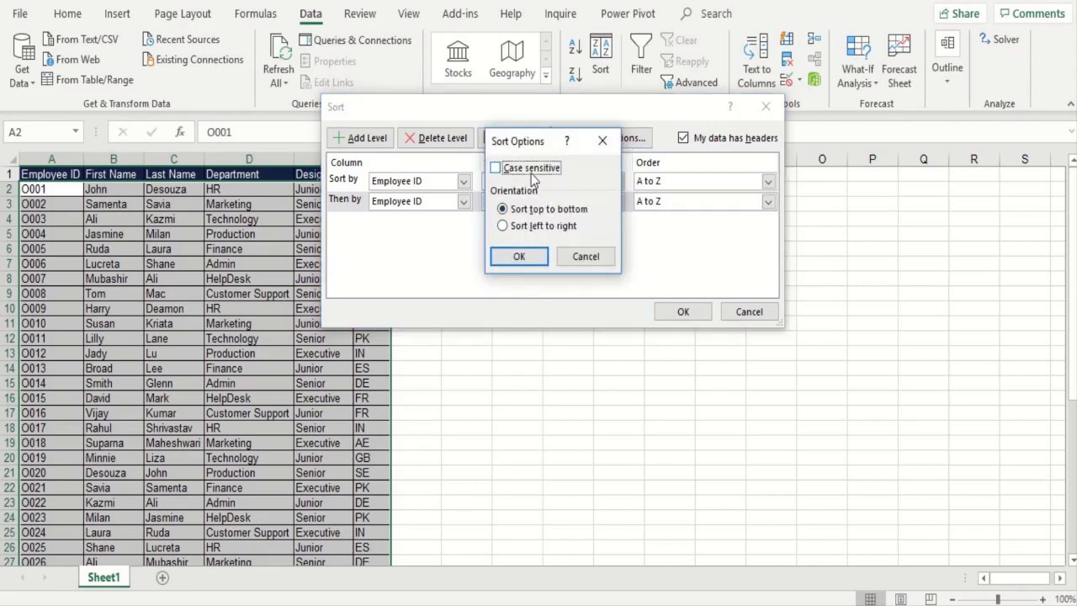
left_click(584, 257)
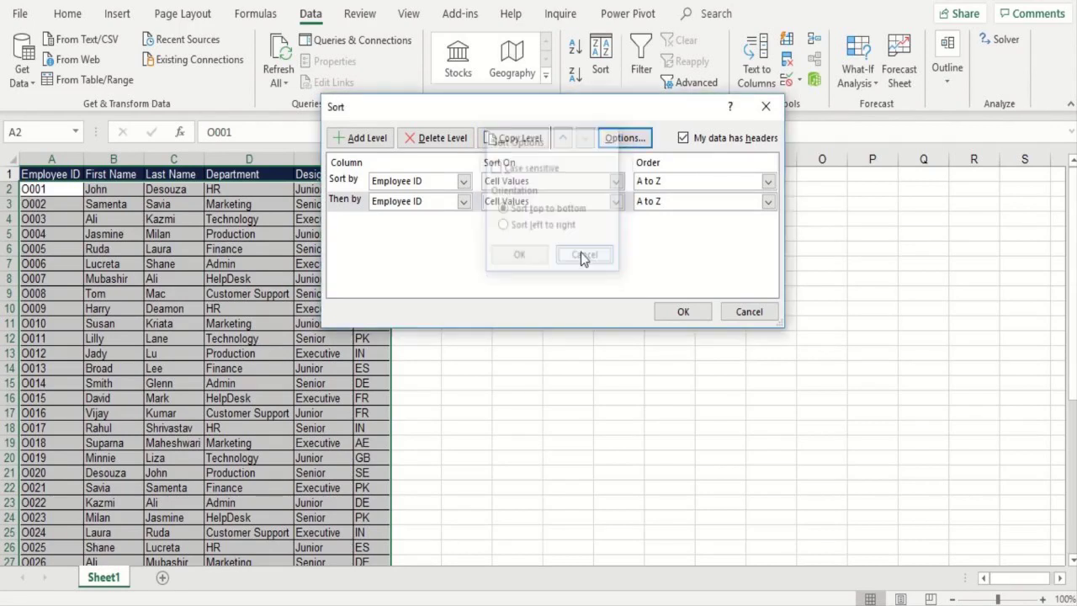
left_click(749, 312)
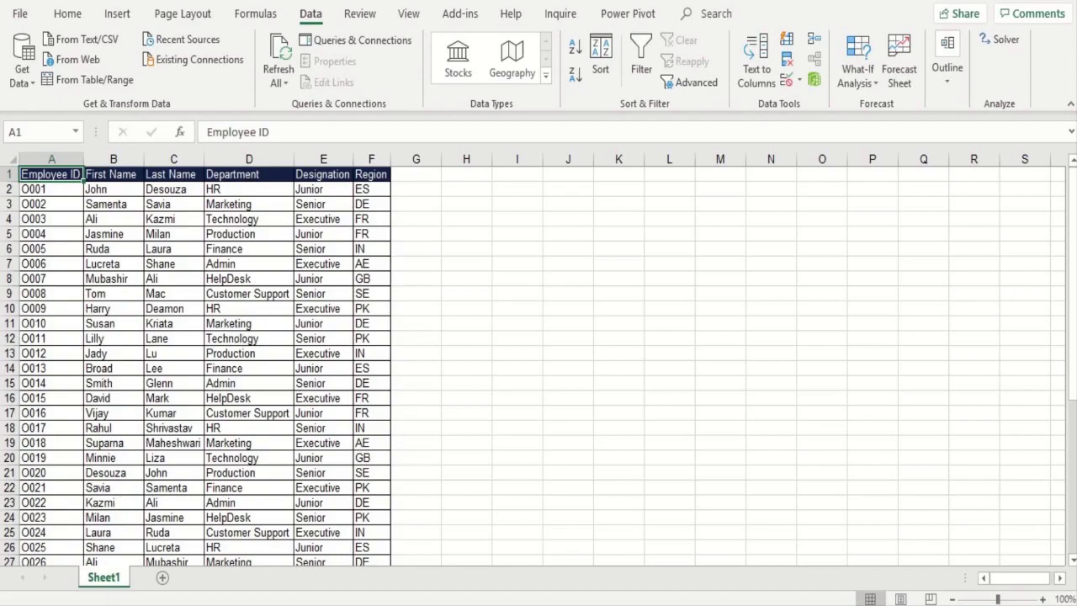
left_click(482, 12)
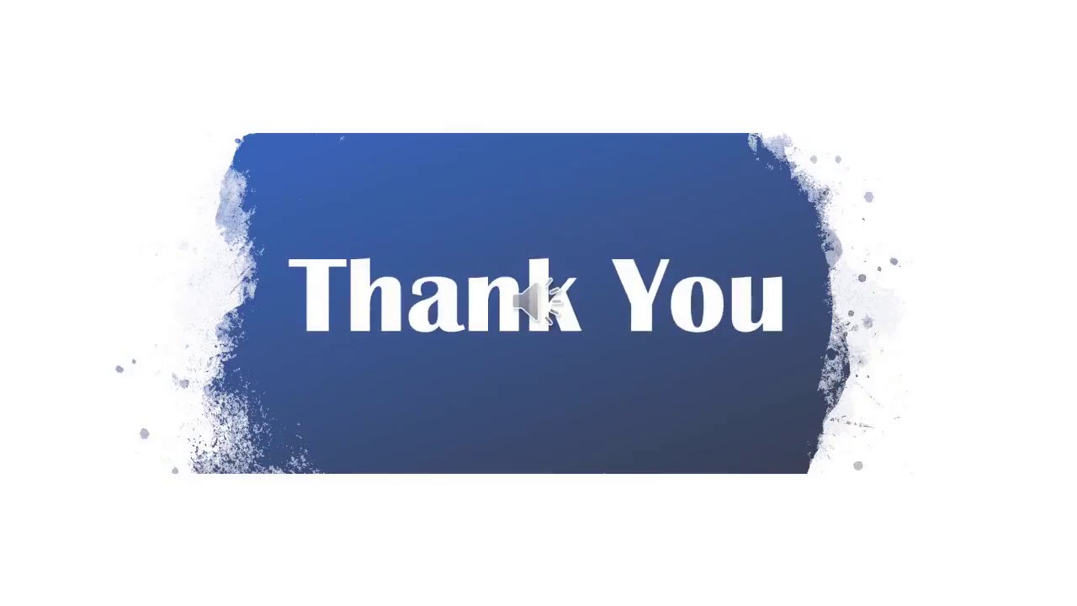